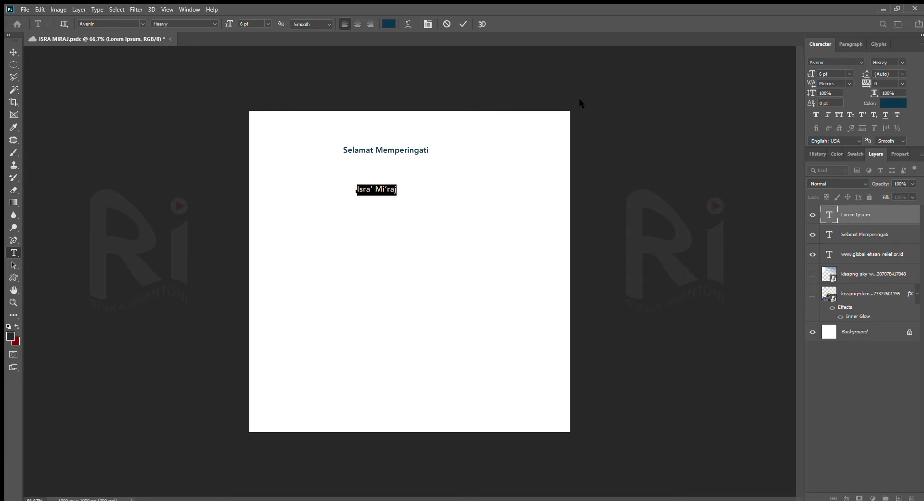
Enlarge the "Isra' Mi'raj" text to 24 pt and arrange it centred on the canvas beneath "Selamat Memperingati"
left_click_drag(229, 25, 240, 25)
left_click(13, 52)
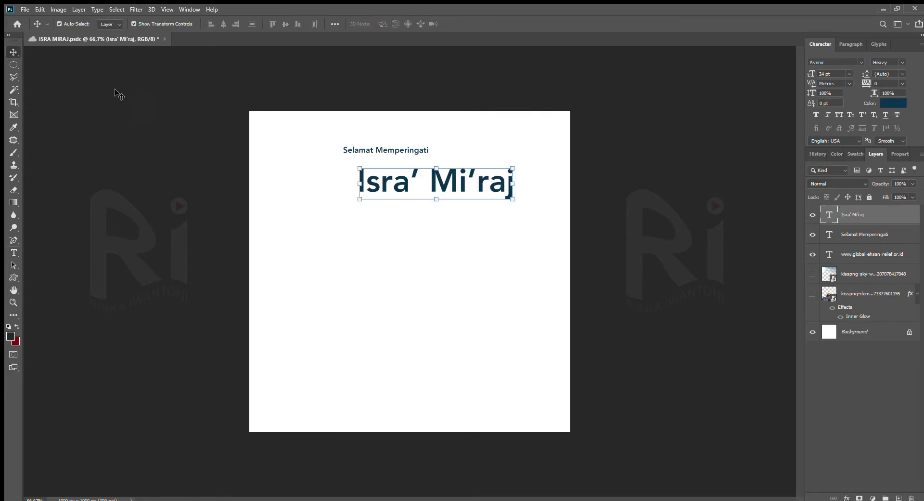
left_click_drag(409, 184, 409, 225)
left_click(385, 150)
left_click_drag(395, 152, 418, 181)
left_click_drag(403, 220, 430, 221)
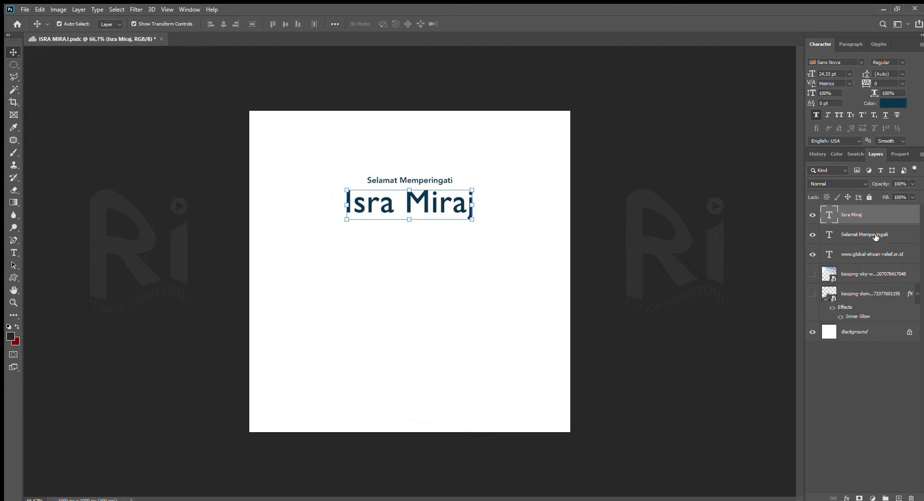
Duplicate the "Selamat Memperingati" text layer and place the copy below the "Isra Miraj" title
left_click(876, 236)
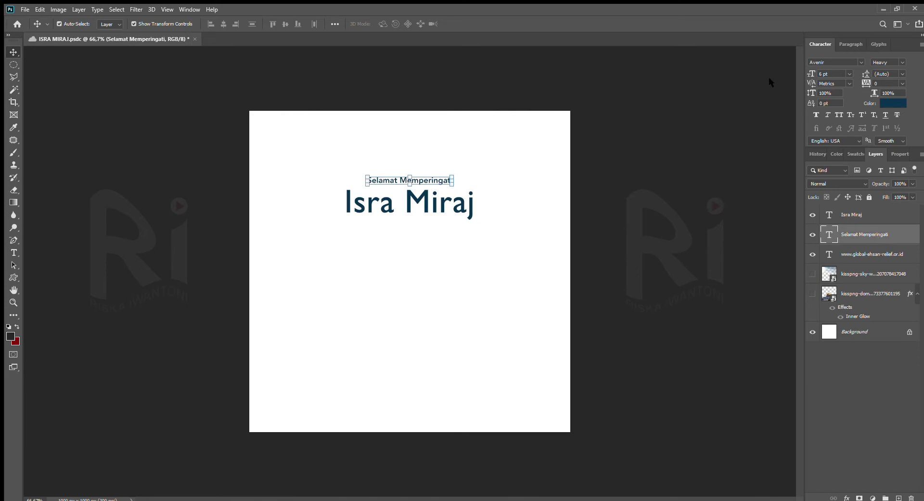
key("ctrl+j")
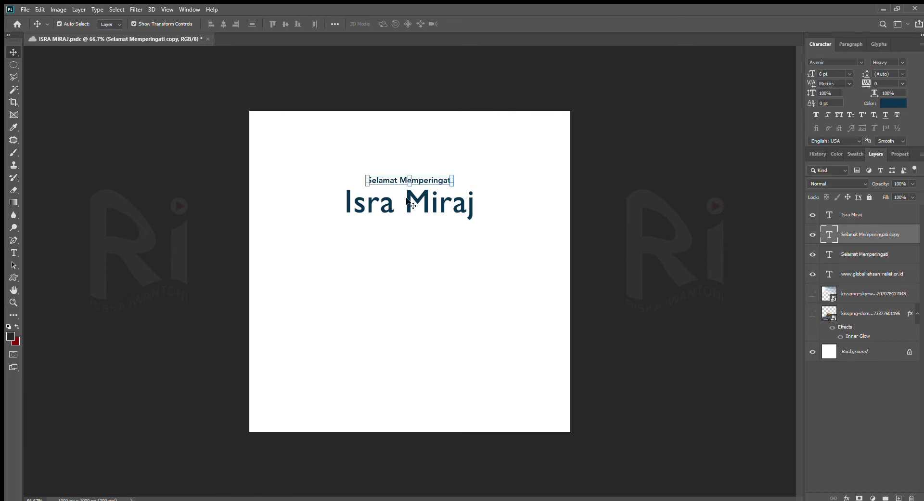
left_click_drag(427, 181, 425, 267)
Replace the copied text with "Nabi Muhammad SAW" and position it closely beneath the "Isra Miraj" title
left_click(13, 252)
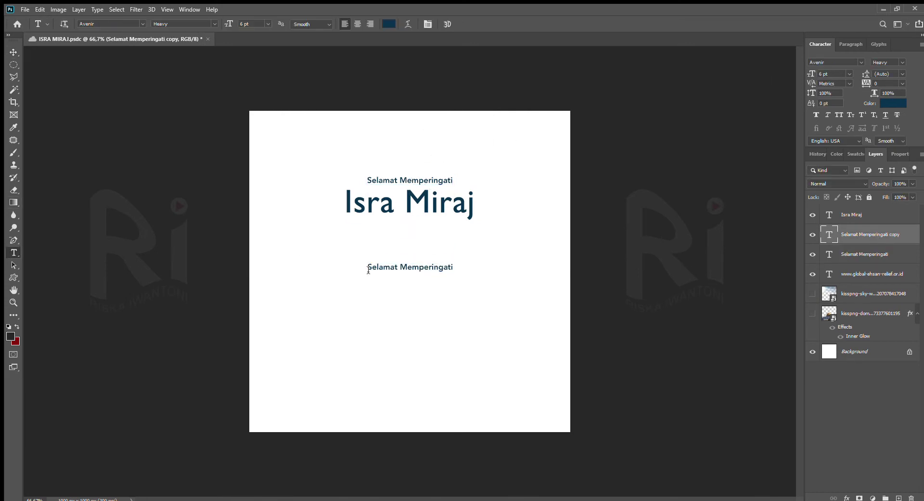
left_click(378, 267)
key("ctrl+a")
type("Na")
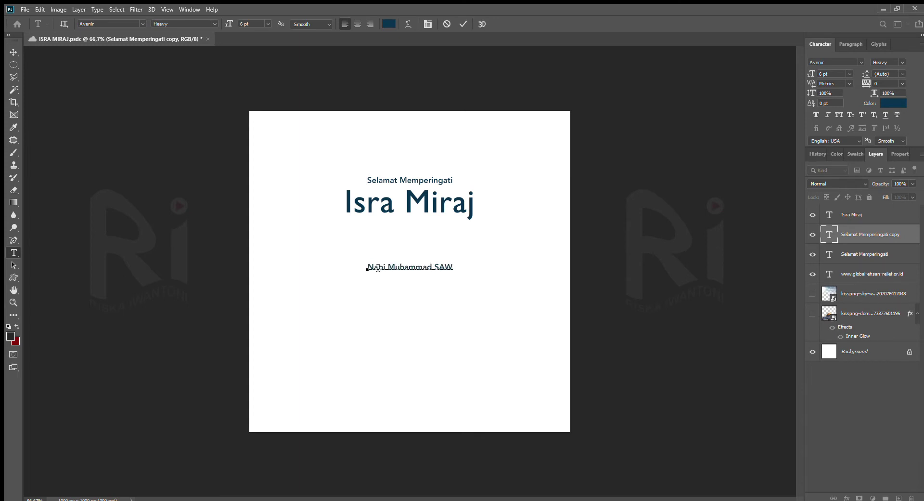
left_click(460, 25)
key("v")
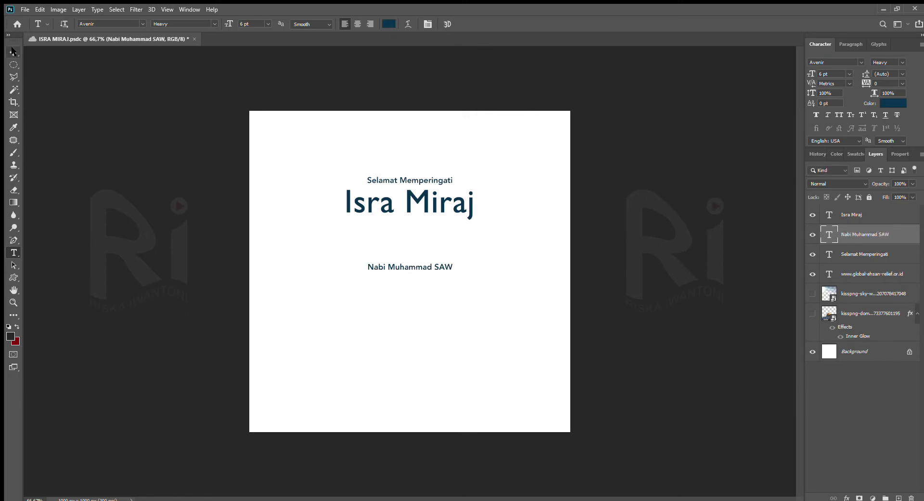
left_click_drag(418, 266, 418, 232)
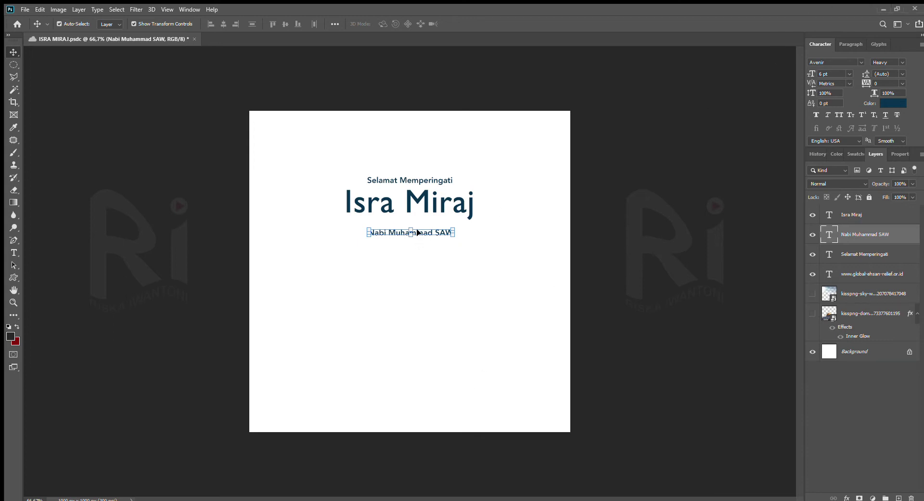
left_click_drag(416, 232, 417, 229)
Add a new text line reading "27 Rajab 1441 H" below "Nabi Muhammad SAW"
key("t")
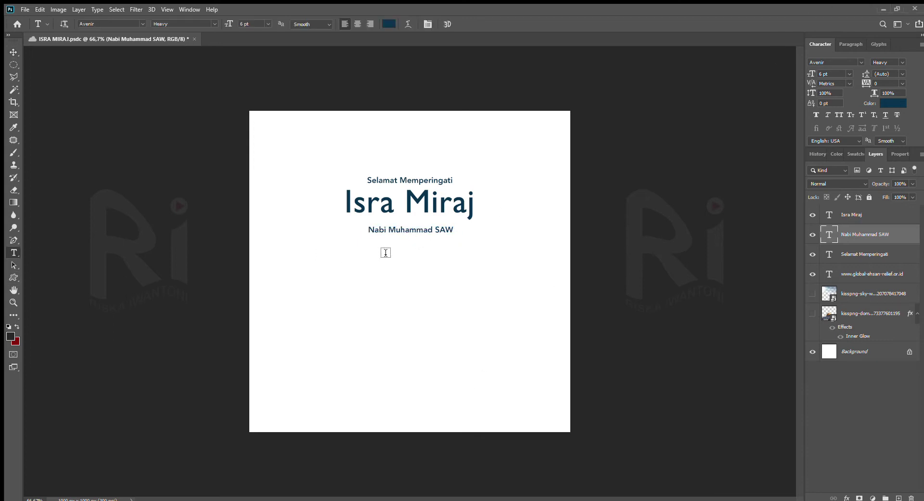
left_click(385, 249)
type("27 Rajab 1441 H")
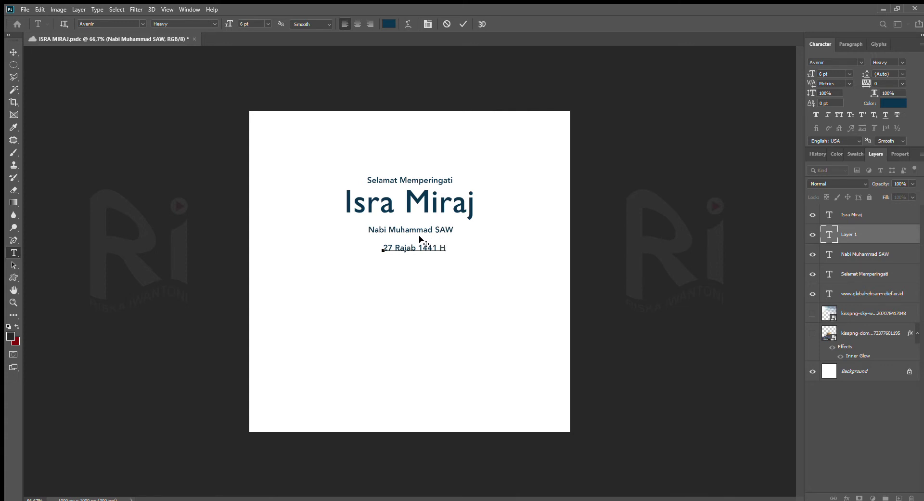
left_click(461, 24)
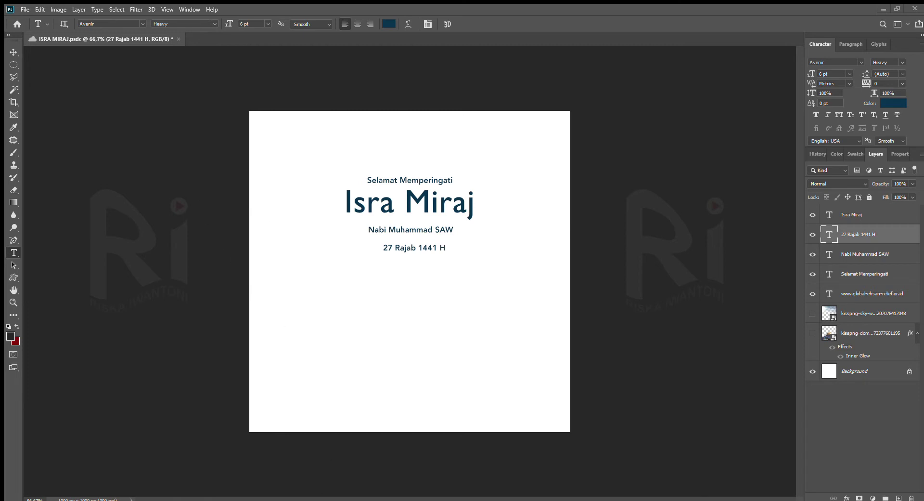
Place the GER Logo_Indonesia-11 image, scaled to about 27%, centred above the text at the top of the canvas
left_click_drag(446, 317, 492, 305)
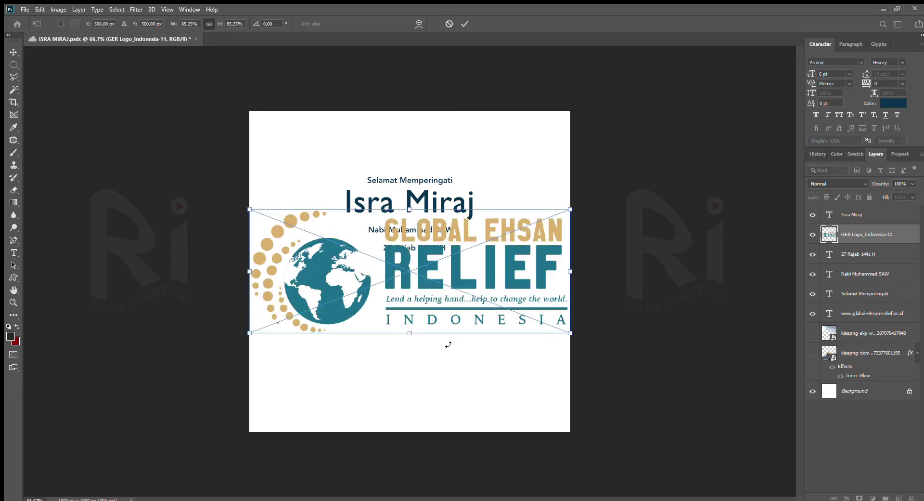
left_click_drag(412, 333, 429, 139)
left_click(464, 23)
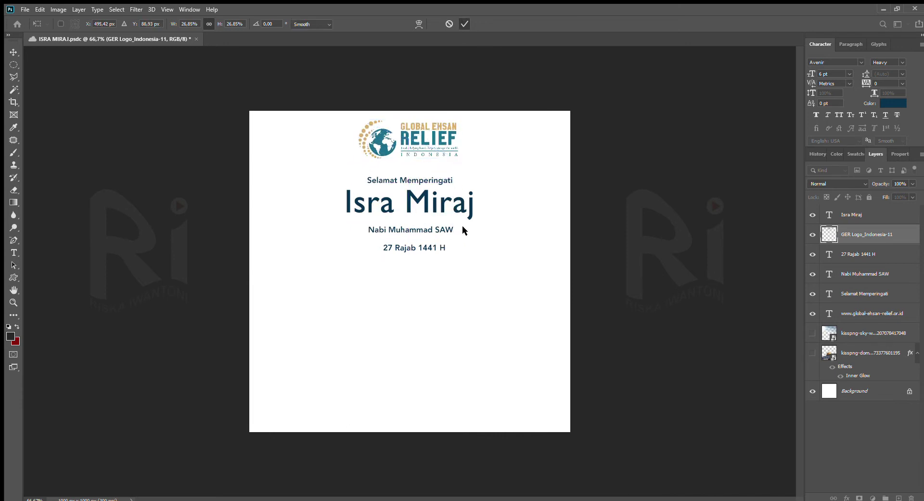
key("t")
left_click(14, 52)
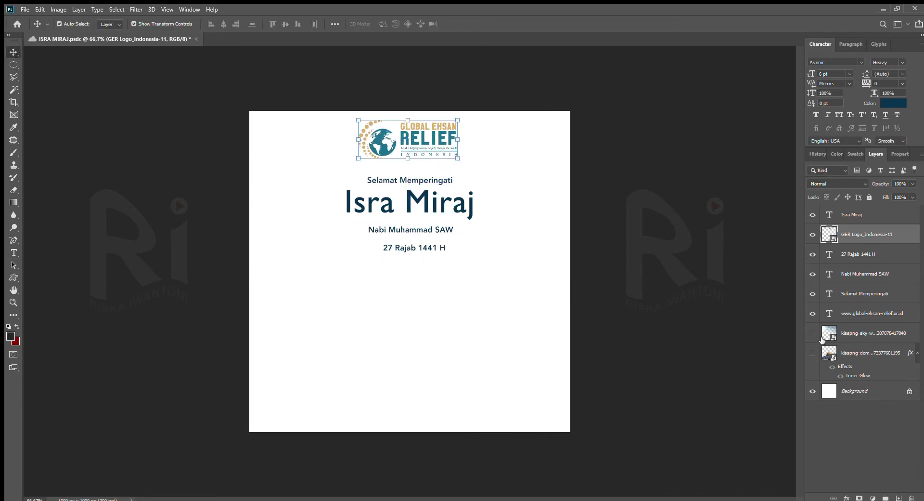
Show the hidden Dome of the Rock mosque layer and reduce its height from the upper edge
left_click(813, 357)
mouse_move(404, 363)
left_mouse_down()
mouse_move(500, 323)
mouse_move(409, 353)
mouse_move(409, 363)
left_mouse_up()
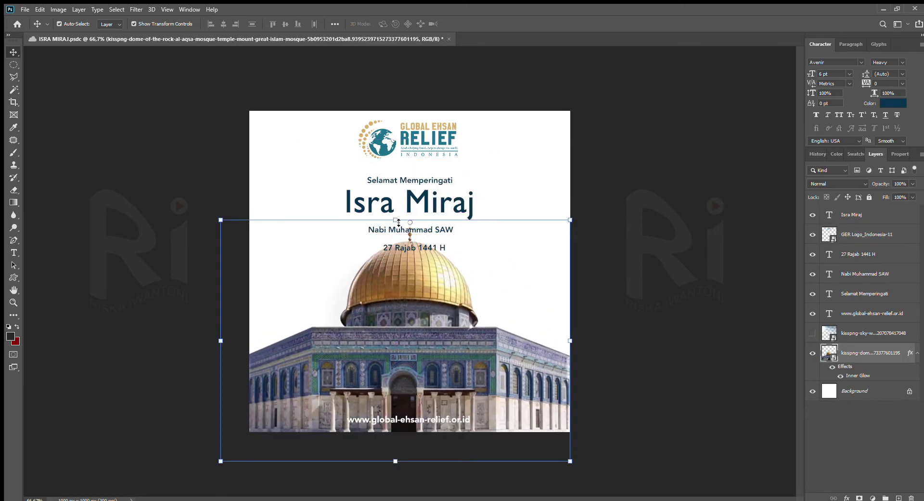
left_click_drag(399, 219, 401, 238)
left_click(464, 23)
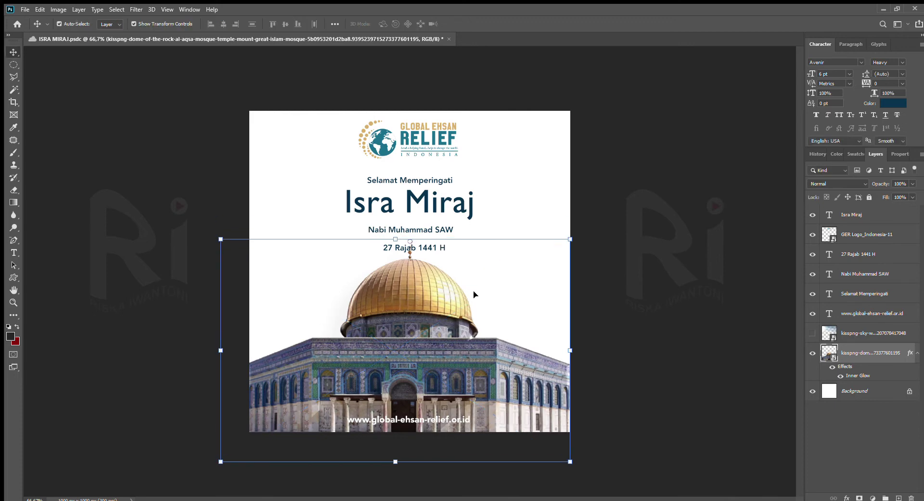
Nudge the "Selamat Memperingati" line slightly upward above the title
left_click(418, 182)
left_click_drag(418, 181, 421, 180)
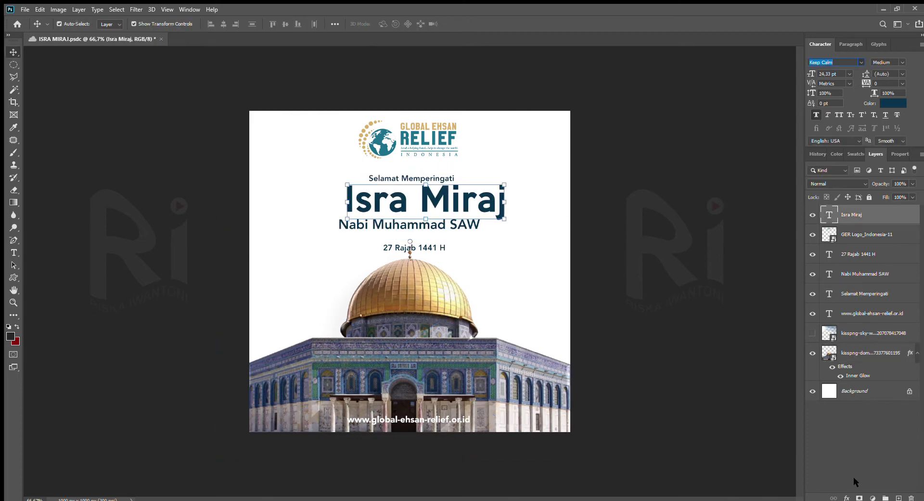
Try out successive typefaces on the "Isra Miraj" title, stopping at ARB 85 Poster Script
key("Down")
key("Down")
key("Down")
key("Down")
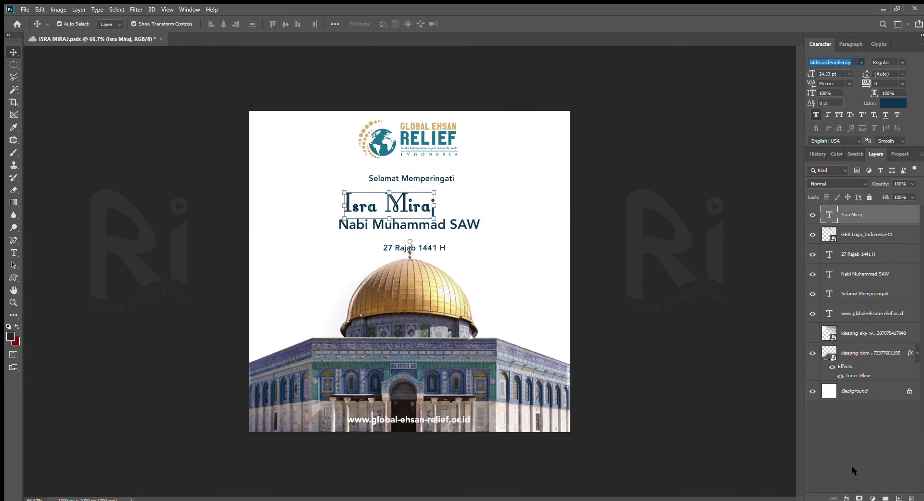
key("Down")
key("Down")
key("Down")
key("Down")
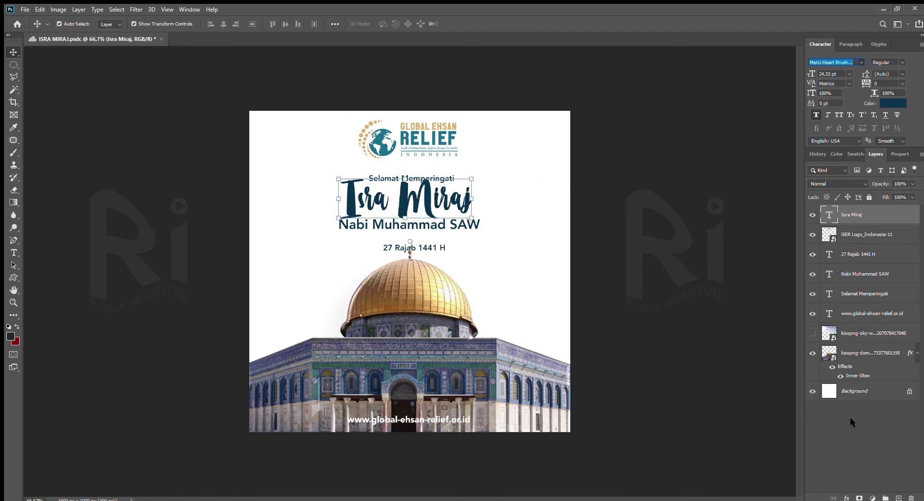
key("Down")
key("Down")
key("Down")
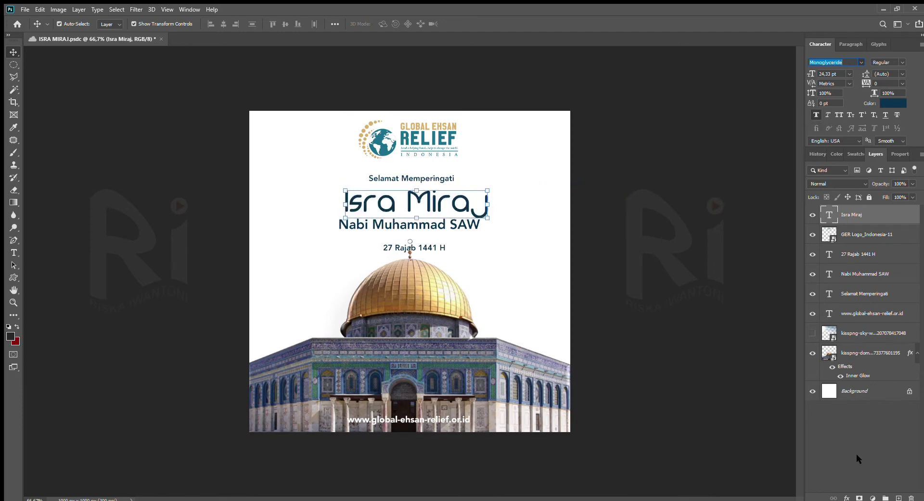
key("Down")
key("Down")
key("Down")
key("Down")
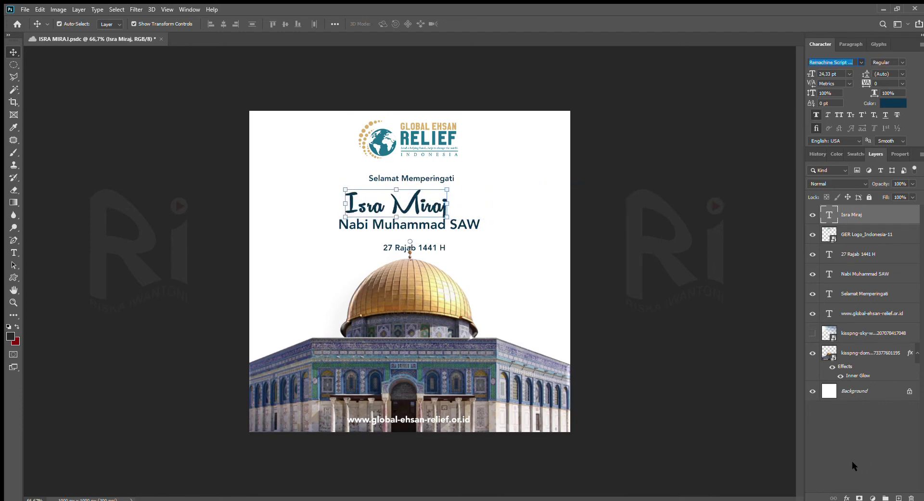
key("Down")
key("Down")
key("Down")
key("Down")
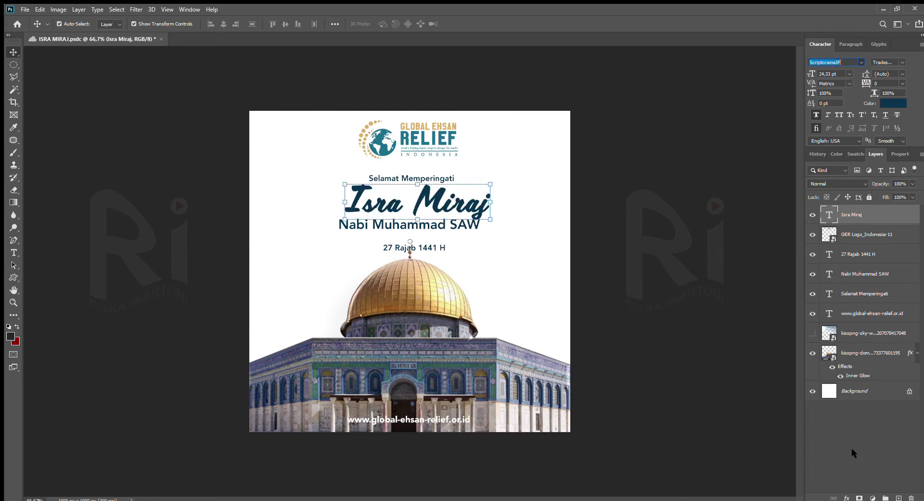
key("Down")
key("Down")
key("Down")
key("Down")
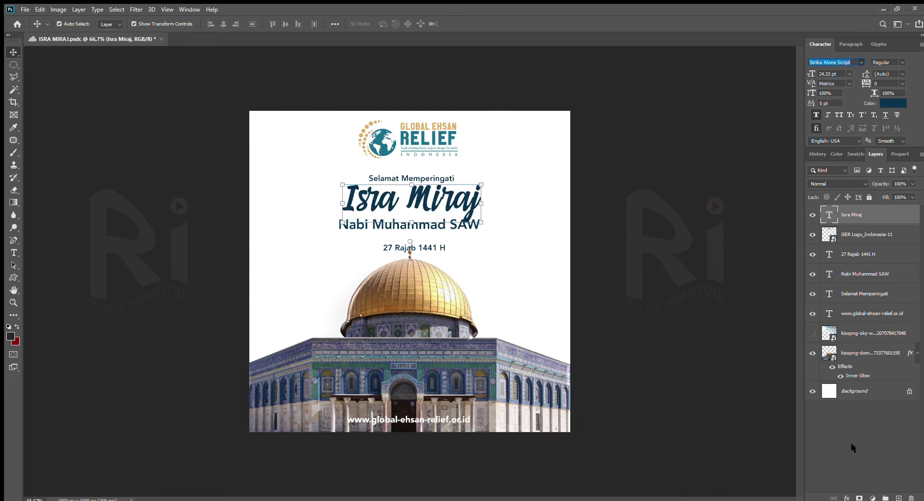
key("Down")
key("Down")
key("Down")
key("Down")
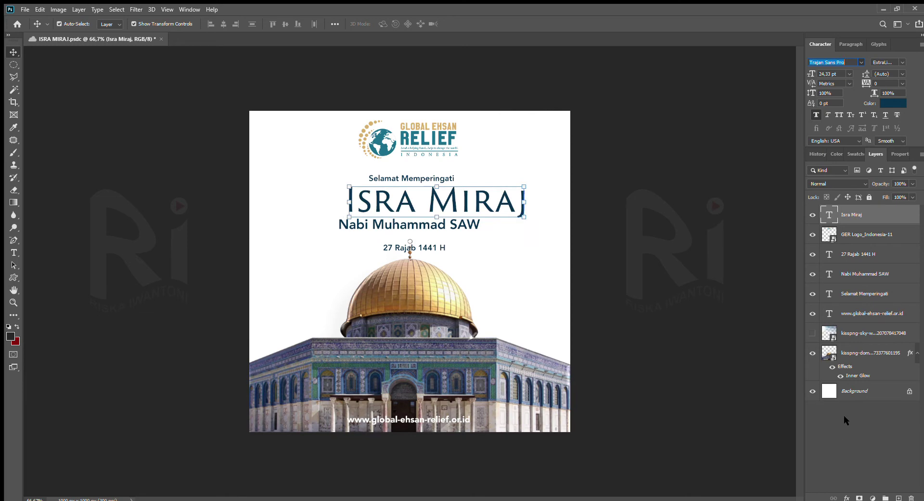
key("Down")
key("Down")
key("Down")
key("Down")
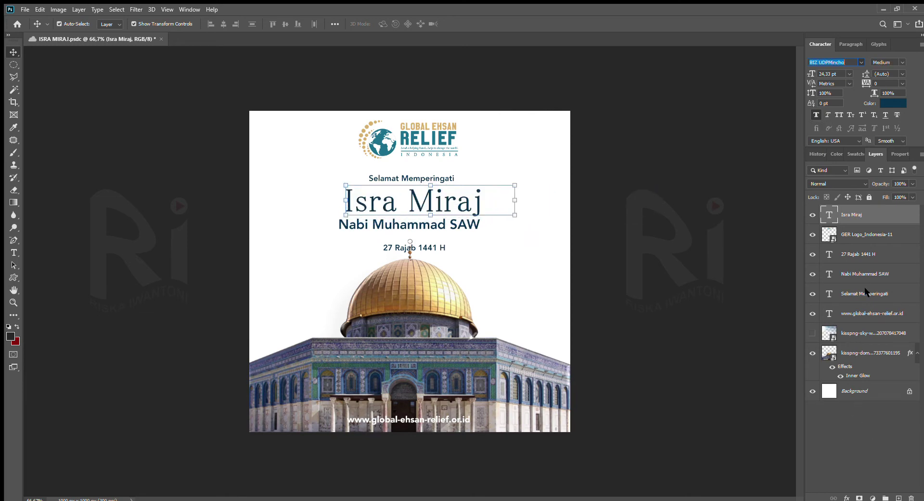
key("Down")
key("Down")
key("Down")
key("Down")
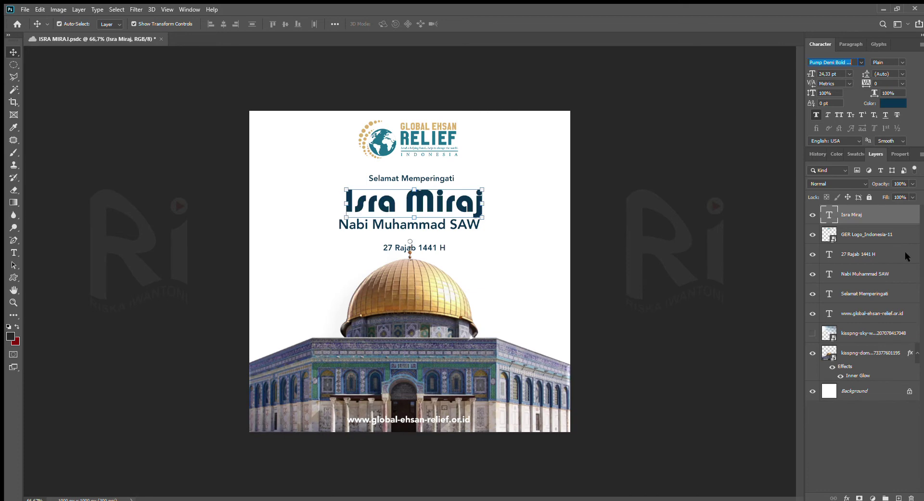
key("Down")
key("Down")
key("Down")
key("Down")
key("Down")
key("Down")
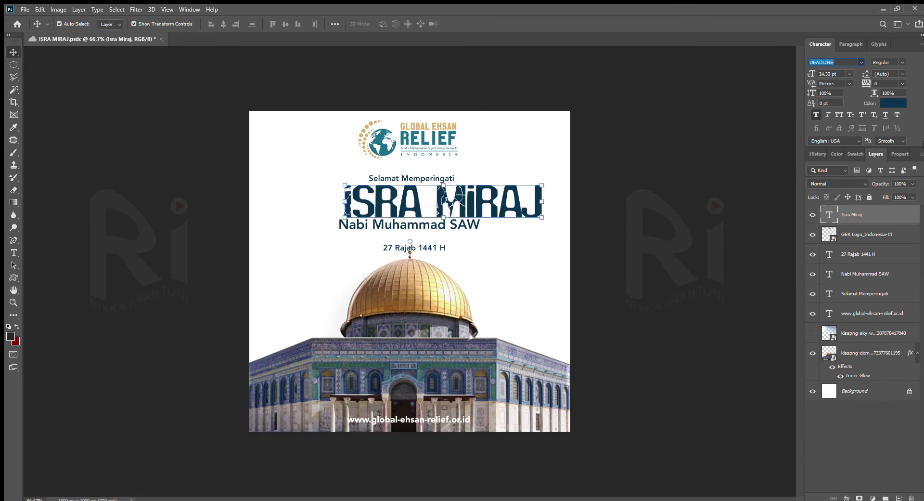
key("Down")
Scale the "Isra Miraj" title down to about 19.12 pt and centre it between the lines above and below
left_click_drag(560, 219, 514, 212)
left_click_drag(431, 204, 409, 211)
key("Return")
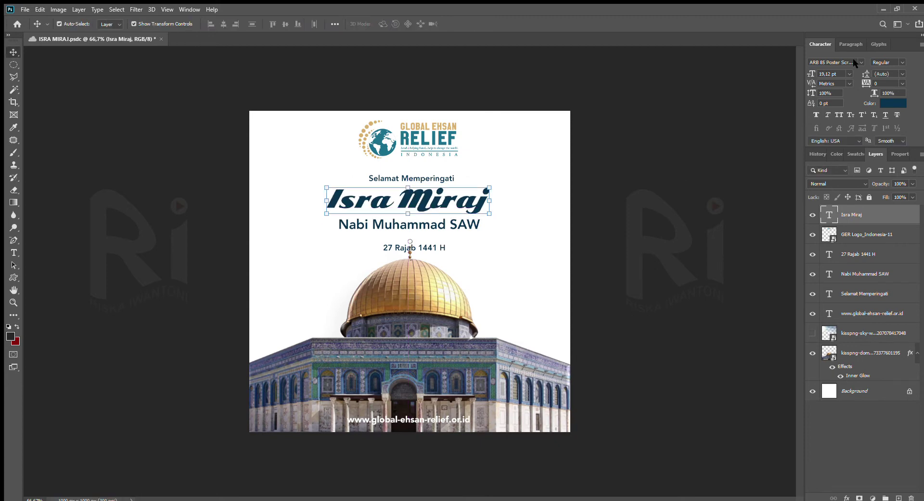
Go through more typefaces for the "Isra Miraj" title and give it a bold slanted script font
left_click(852, 61)
key("Down")
key("Down")
key("Down")
key("Down")
key("Down")
key("Down")
key("Down")
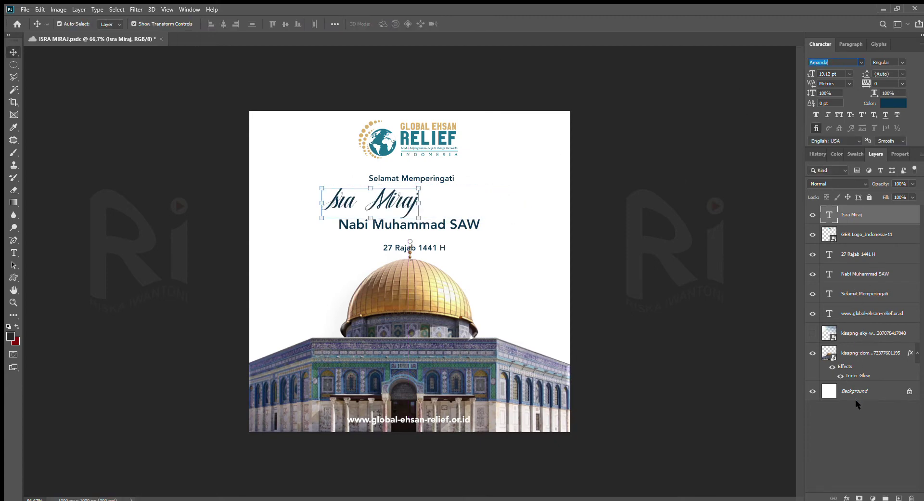
key("Down")
key("Down")
key("Down")
key("Down")
key("Down")
key("Down")
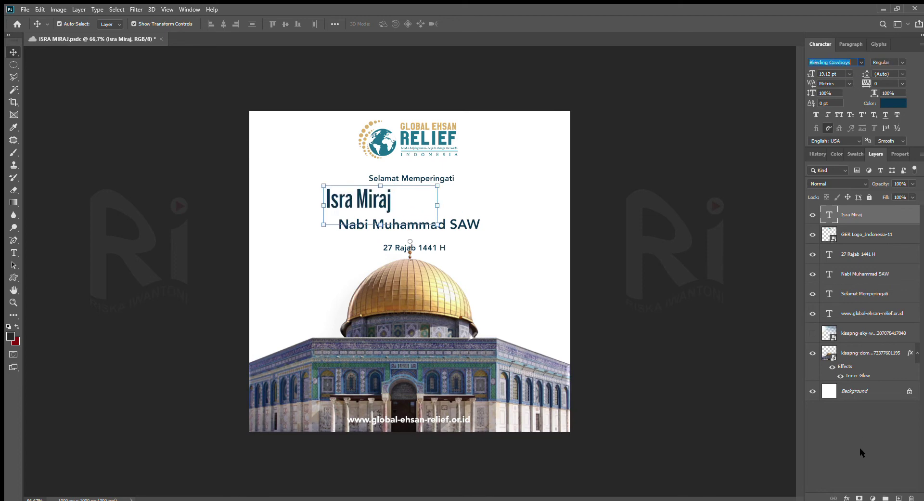
key("Down")
key("Down")
key("Down")
key("Down")
key("Down")
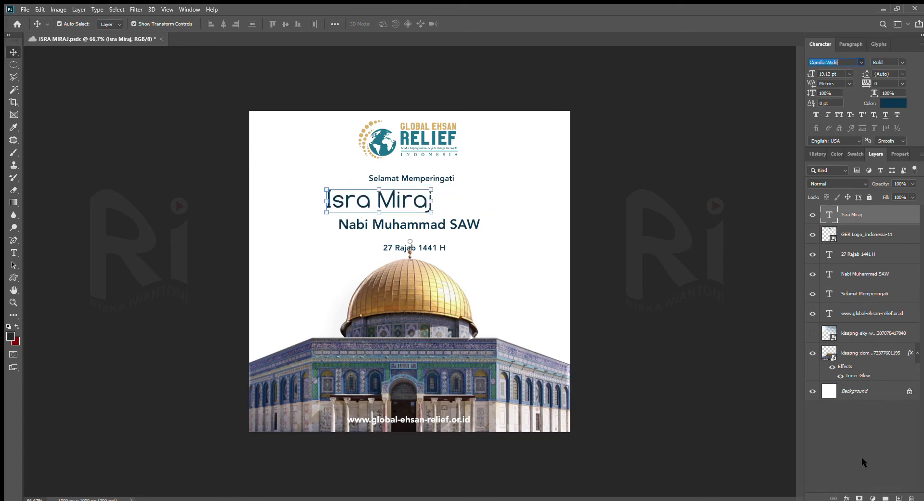
key("Down")
key("Down")
key("Down")
key("Down")
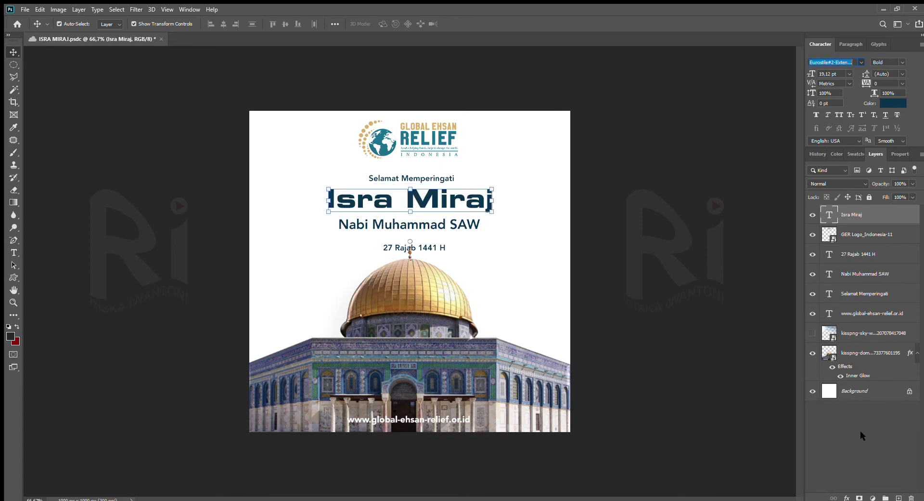
key("Down")
key("Down")
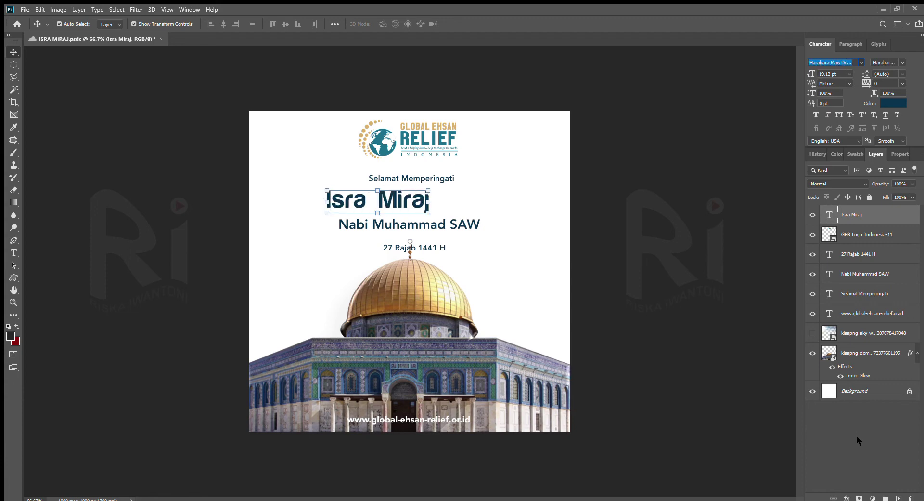
key("Down")
key("Down")
key("Down")
key("Down")
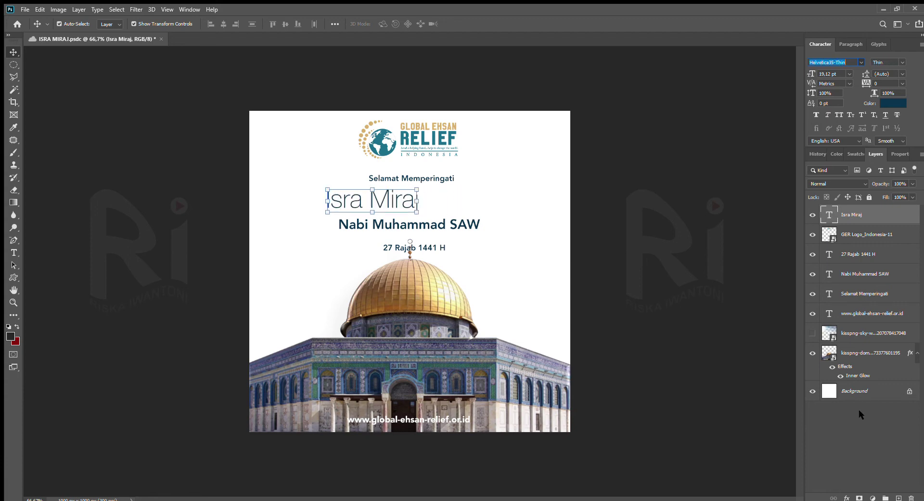
key("Down")
key("Down")
key("Down")
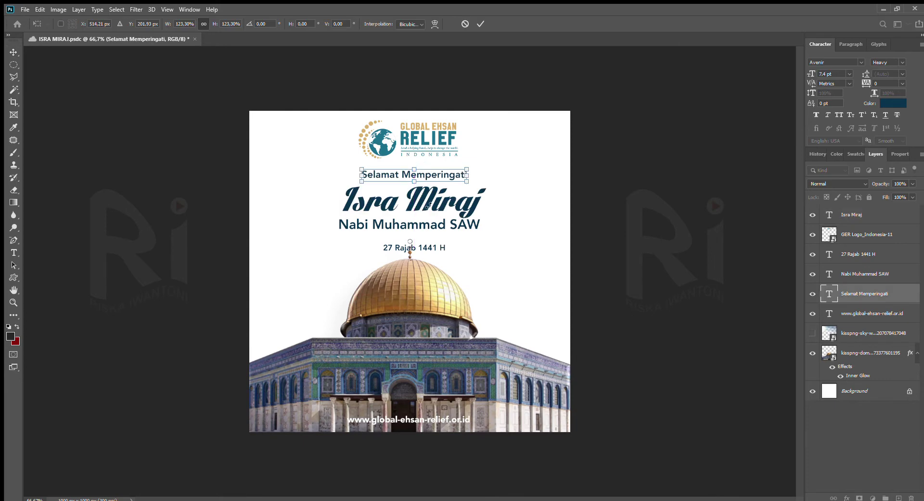
Scale the "Nabi Muhammad SAW" line down to about 6.92 pt and reposition it below the title
left_click(511, 229)
left_click_drag(412, 223, 409, 228)
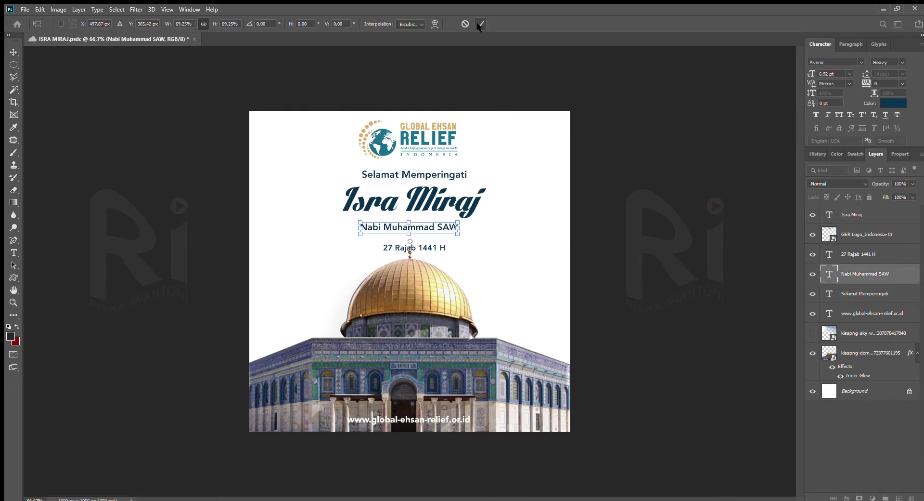
left_click(479, 23)
Extend the "Nabi Muhammad SAW" line with "/ 27 Rajab 1441 H" and delete the separate date line
left_click(14, 253)
left_click(423, 226)
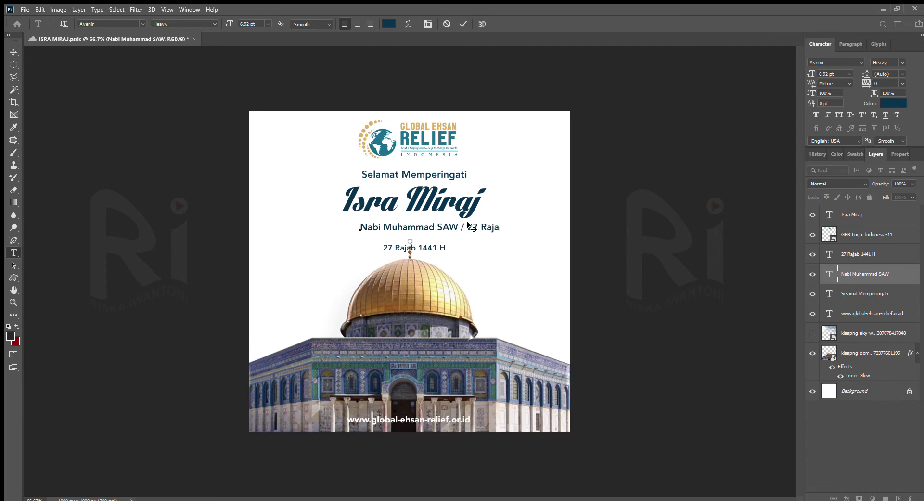
left_click(463, 24)
left_click(13, 52)
left_click(427, 247)
key("Delete")
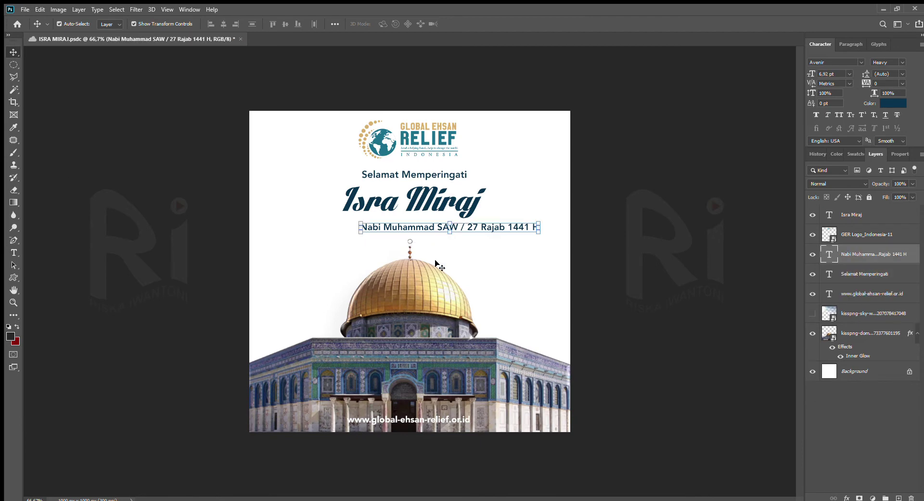
Enlarge the combined name and date line and centre it under the title, and scale the "Isra Miraj" title up to about 109%
left_click_drag(468, 227, 415, 222)
left_click(479, 24)
left_click(423, 204)
key("Return")
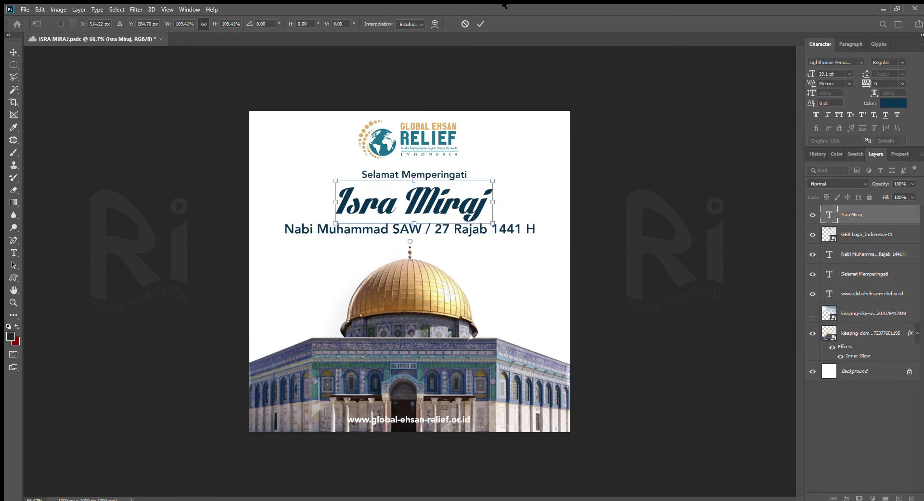
Shrink the organisation's logo slightly at the top of the poster
left_click(418, 143)
left_click_drag(408, 158, 409, 155)
left_click(465, 24)
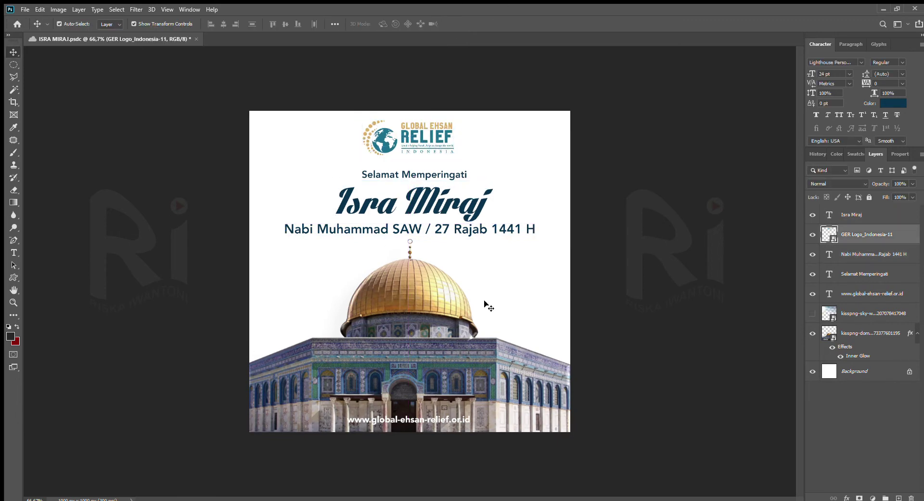
Delete the website address line and show the hidden sky image layer
left_click(409, 419)
key("Delete")
left_click(812, 293)
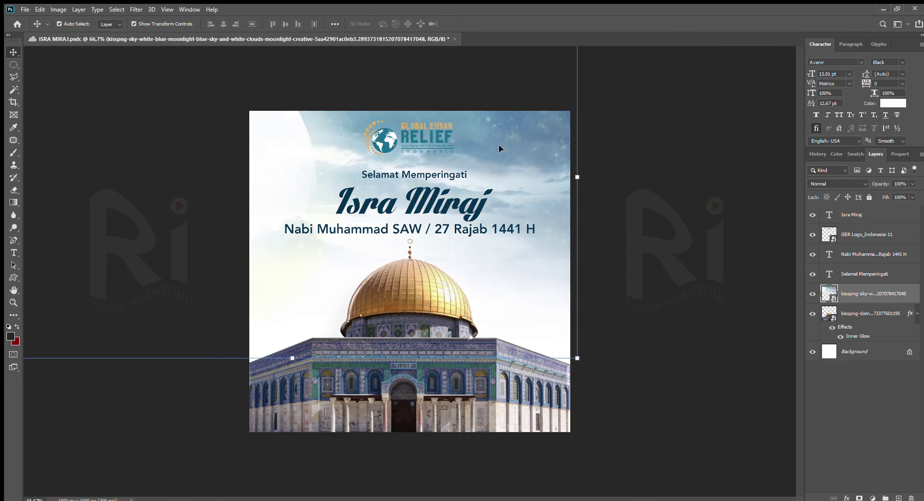
Move the sky image lower on the poster and scale it to 13%
left_click_drag(499, 144, 498, 194)
mouse_move(293, 402)
left_mouse_down()
mouse_move(293, 412)
mouse_move(284, 342)
mouse_move(305, 399)
left_mouse_up()
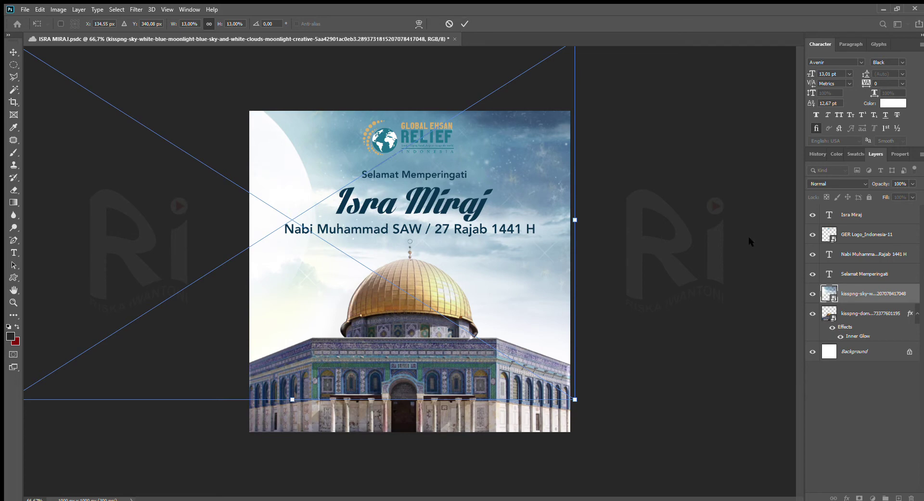
left_click(464, 24)
Try a Satin effect on the sky image and replace it with an Inner Glow
left_click(755, 96)
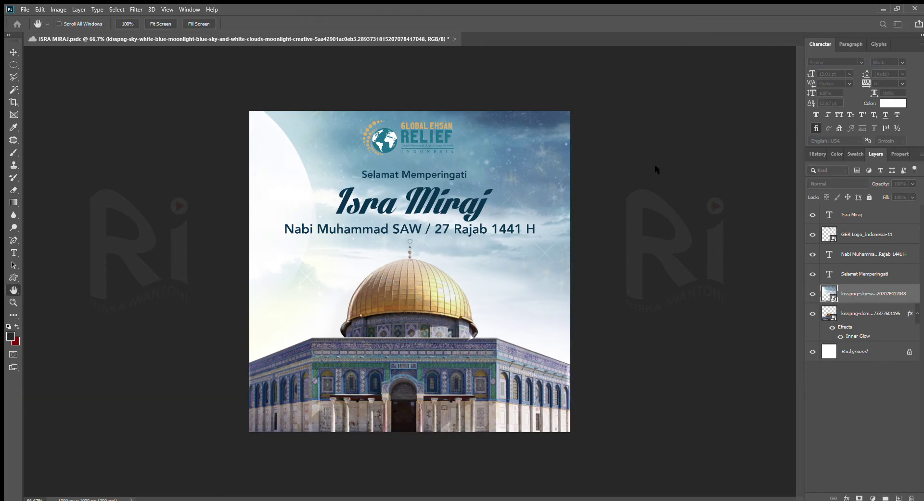
left_click(572, 219)
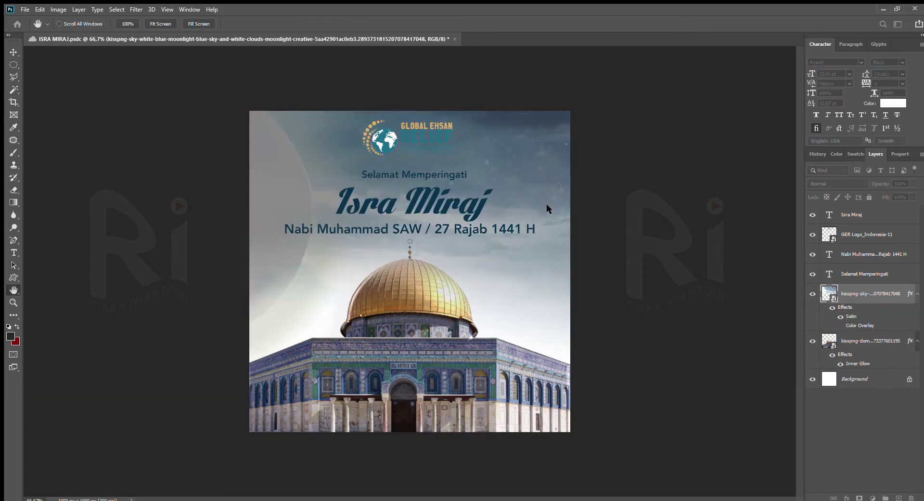
left_click(547, 203)
left_click(547, 203)
left_click(547, 204)
left_click(547, 205)
left_click(548, 205)
left_click(561, 192)
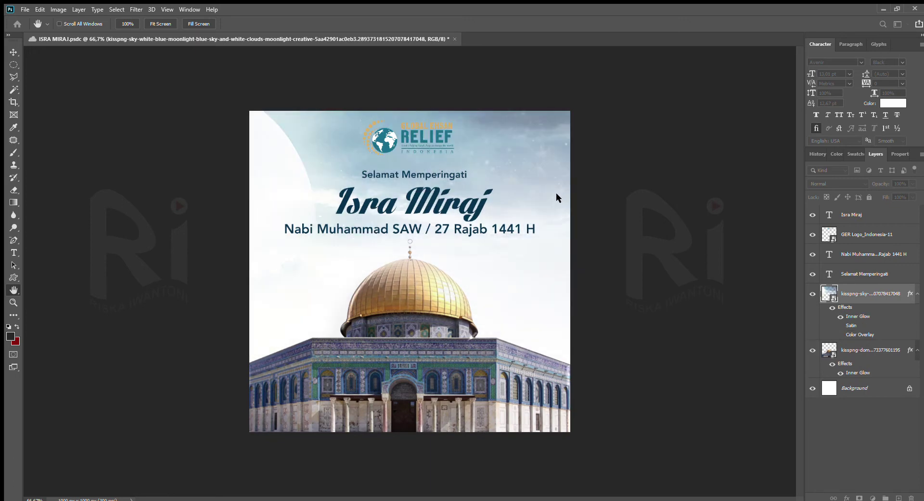
left_click(716, 139)
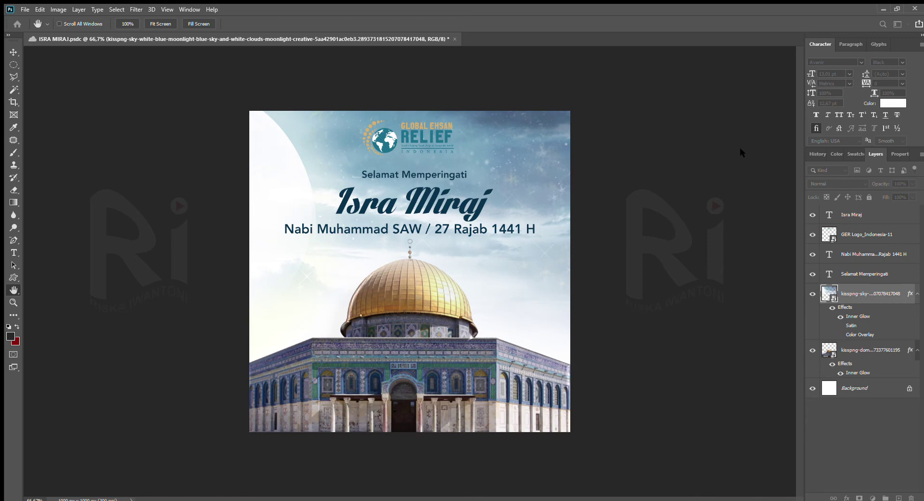
left_click(897, 166)
Scale the "Nabi Muhammad SAW / 27 Rajab 1441 H" line down to 77% and place it just below the title
left_click(477, 232)
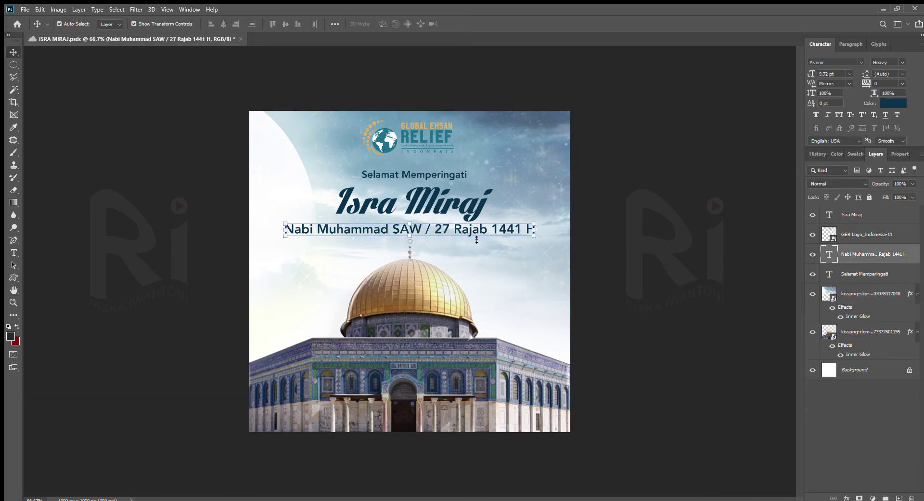
left_click_drag(411, 224, 412, 227)
left_click_drag(431, 231, 435, 231)
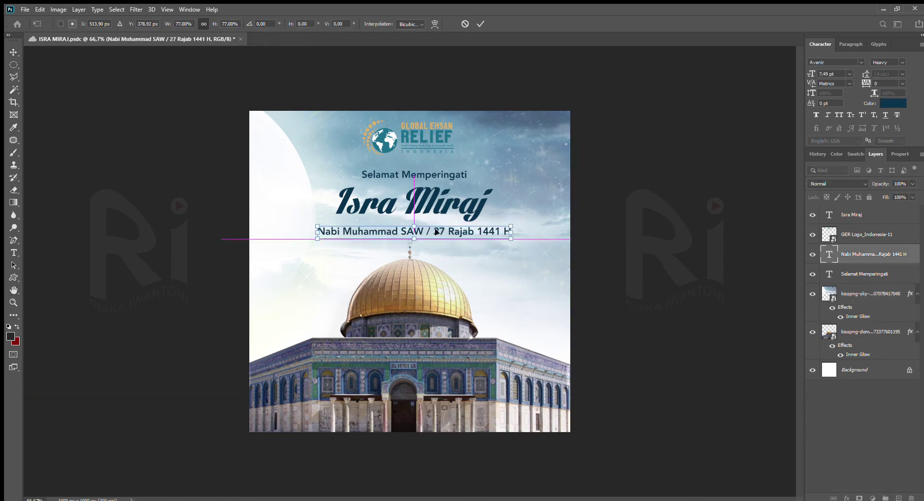
key("Return")
Shift the logo and the "Selamat Memperingati" line sideways onto the poster's vertical centre
left_click(413, 142)
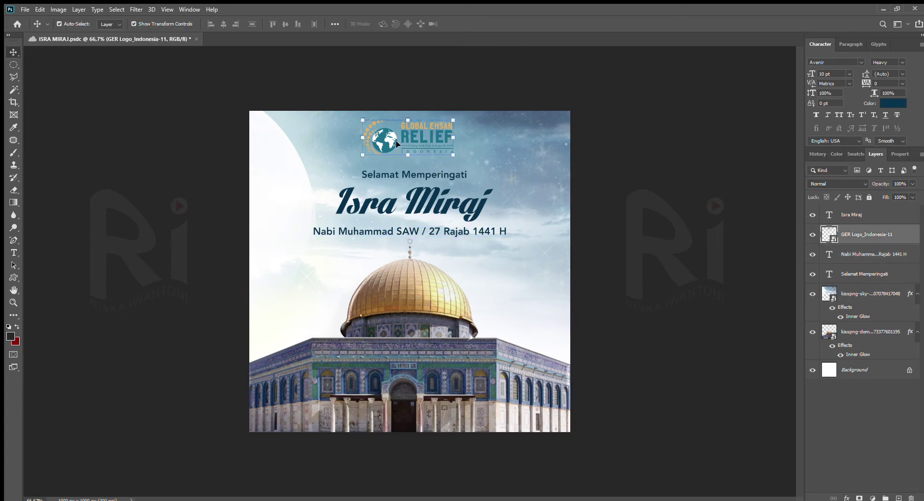
left_click_drag(415, 176, 410, 176)
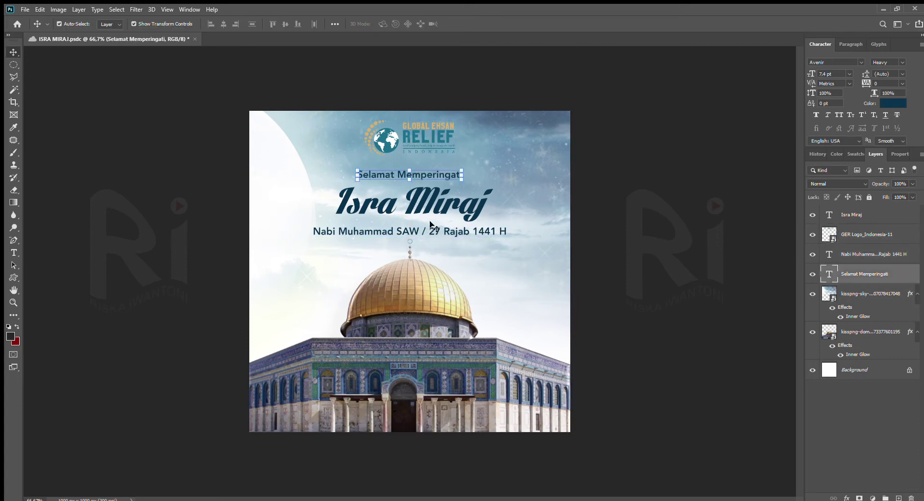
left_click(433, 207)
left_click(524, 212)
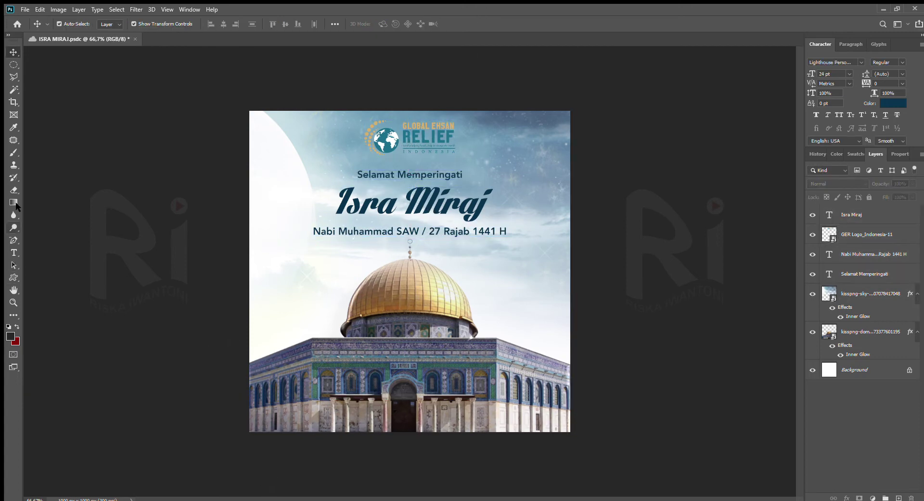
Draw a dark rounded rectangle about 903 by 72 px across the lower part of the mosque
left_click(13, 277)
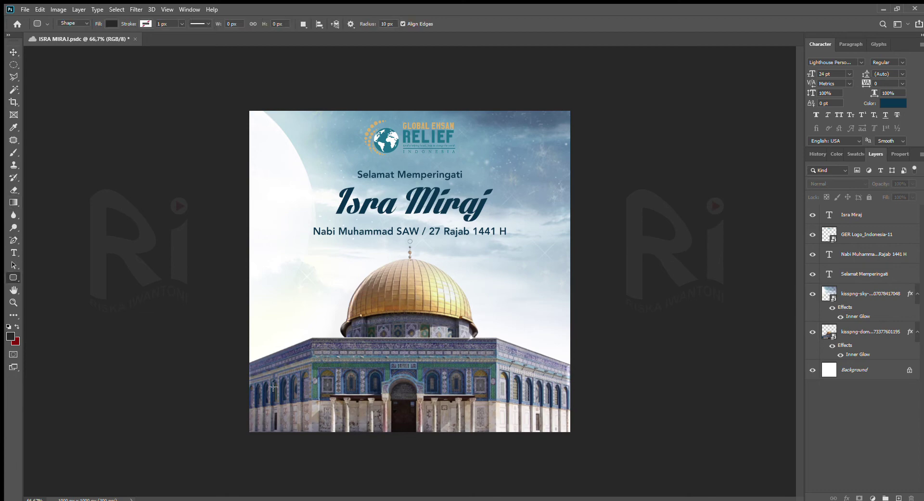
left_click_drag(272, 386, 562, 409)
key("v")
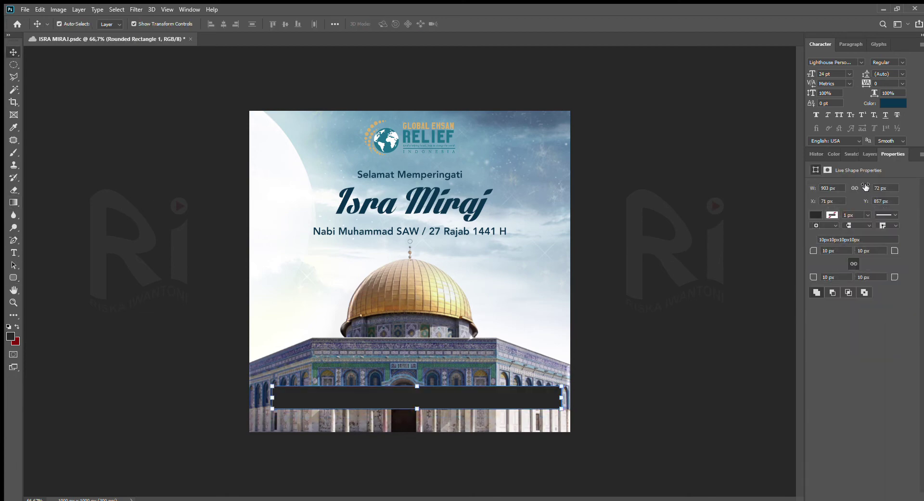
Fully round the rectangle's corners, widen it to about 105%, slim it to about 76% height and place it near the poster's bottom edge
left_click_drag(895, 254, 914, 253)
left_click_drag(420, 388, 420, 404)
left_click_drag(273, 413, 257, 412)
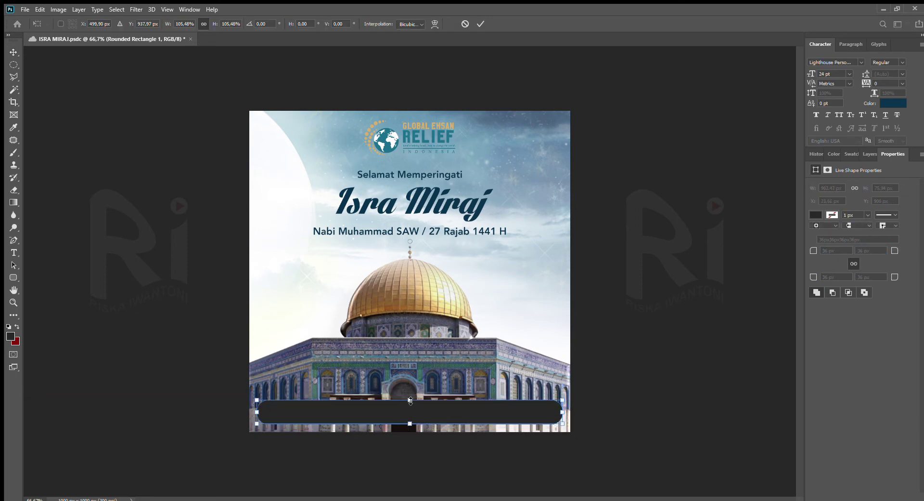
left_click_drag(410, 401, 410, 407)
key("Return")
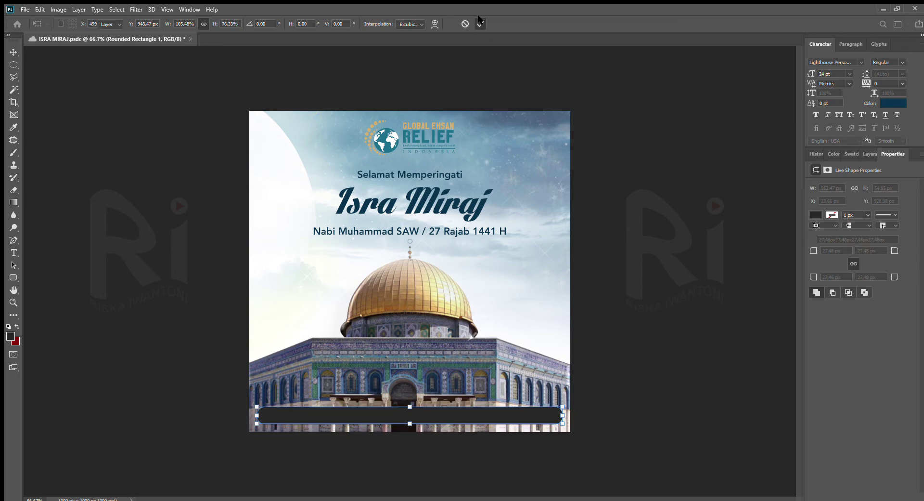
Fill the rounded bar with a very pale pink and add a Drop Shadow to it
left_click(864, 154)
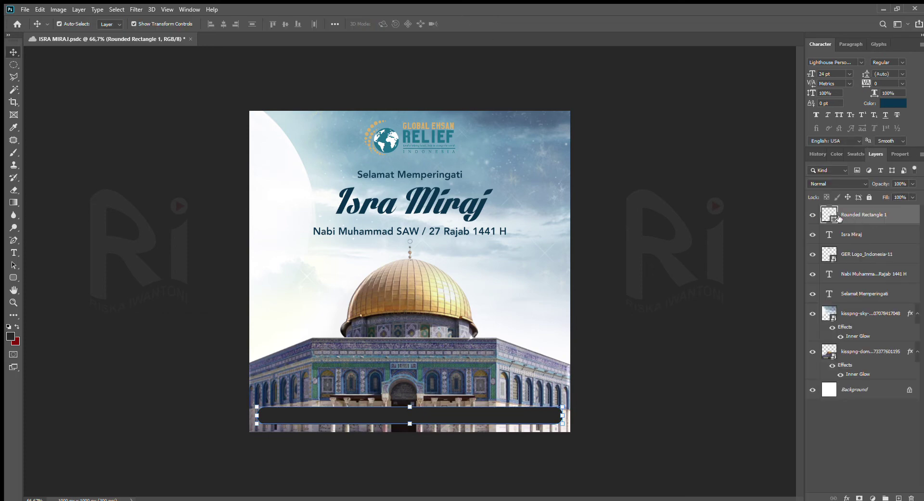
double_click(838, 218)
left_click(848, 249)
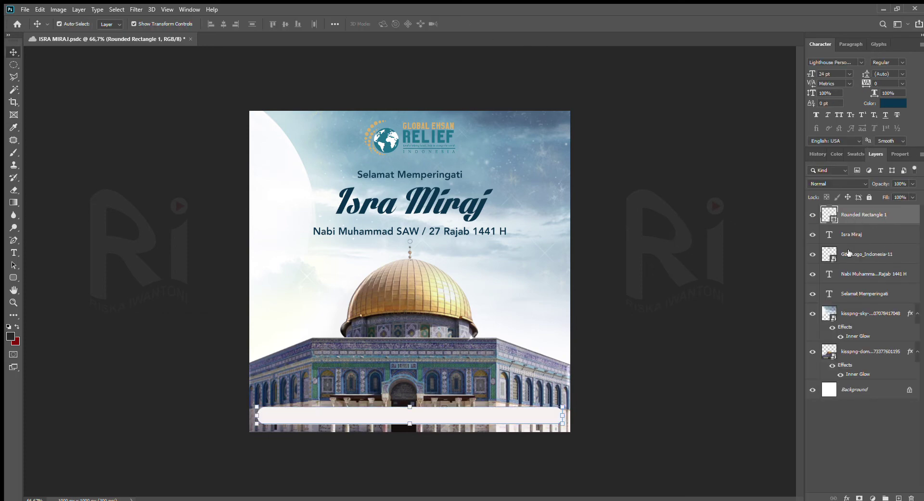
left_click(569, 324)
mouse_move(733, 194)
left_mouse_down()
mouse_move(765, 195)
mouse_move(748, 203)
left_mouse_up()
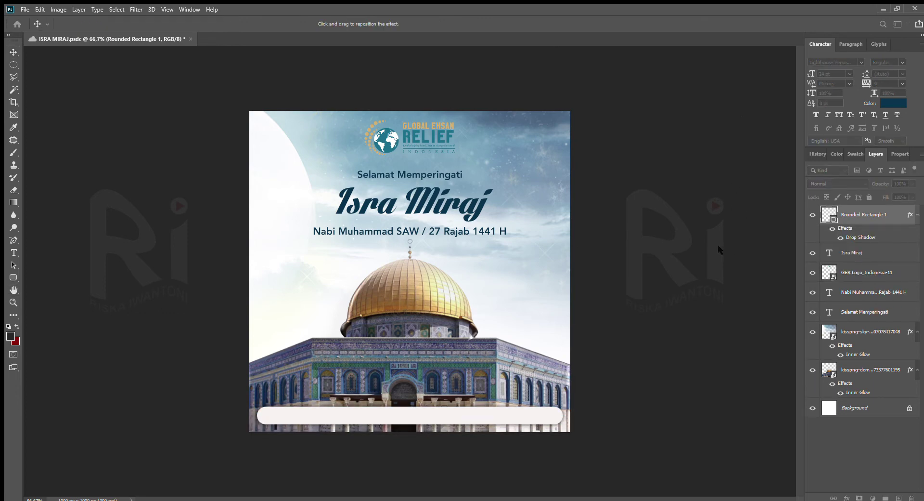
key("Return")
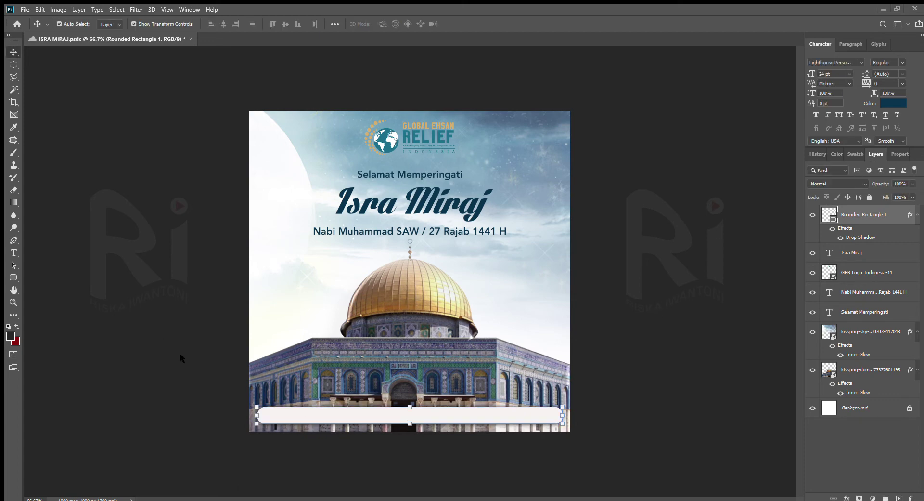
Place the Medsos Logo-01 contact strip in the poster, sized to fit on the pale rounded bar
left_click_drag(414, 499, 457, 279)
left_click_drag(411, 260, 411, 261)
left_click_drag(421, 264, 416, 410)
key("Return")
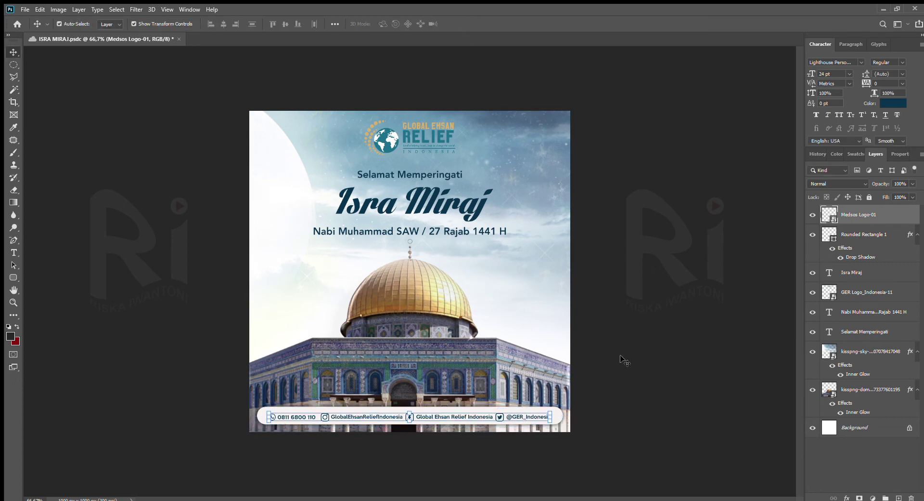
Nudge the rounded bar down slightly, enlarge the contact strip to span it and align the strip with the bar's middle
left_click(621, 359)
left_click_drag(489, 406, 488, 408)
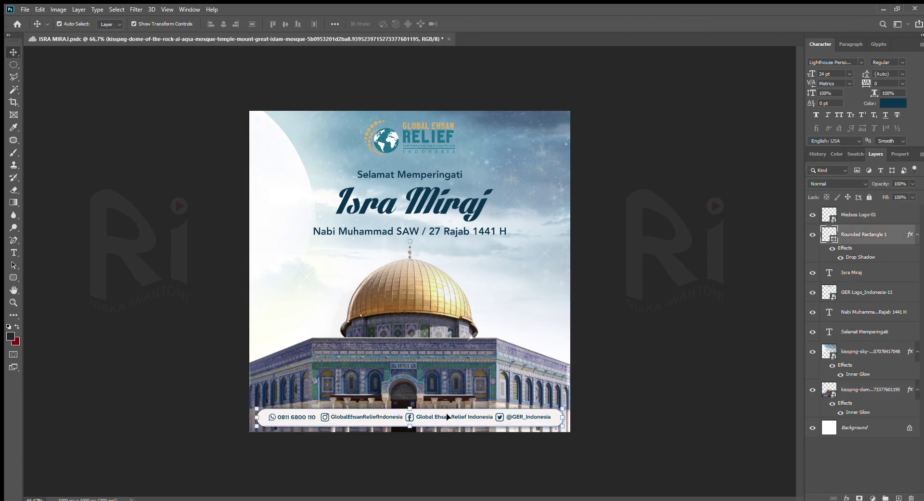
left_click(869, 213)
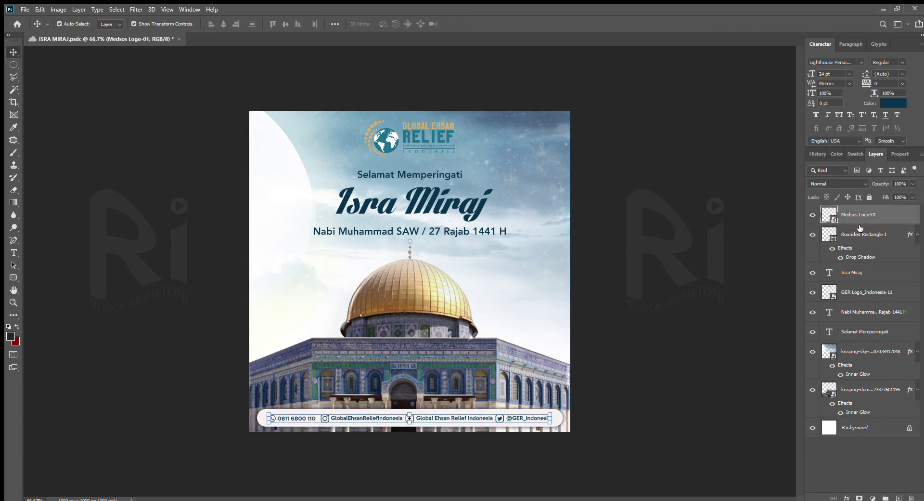
left_click_drag(411, 413, 409, 404)
left_click(865, 214)
left_click(465, 23)
left_click(601, 409)
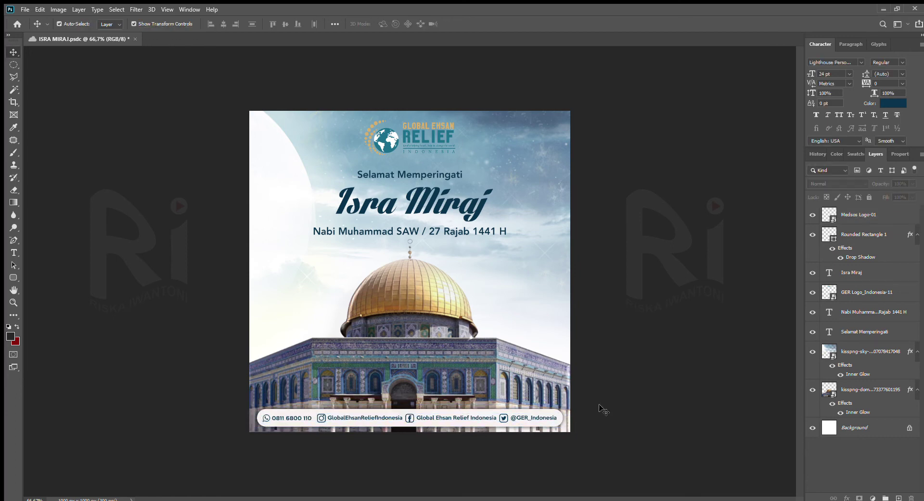
left_click(530, 418)
key("Down")
left_click(614, 370)
Scale the sky image up to about 13.33% so that it reaches lower behind the mosque
left_click(554, 366)
left_click(499, 173)
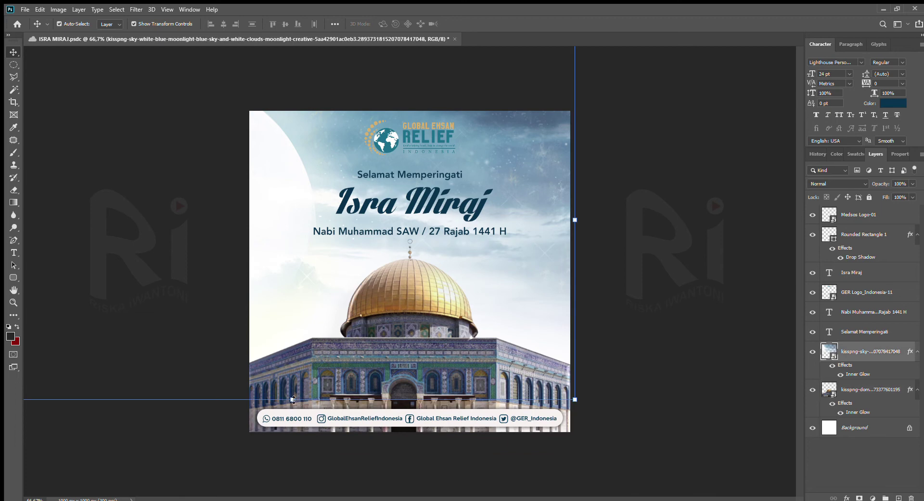
key("ctrl+t")
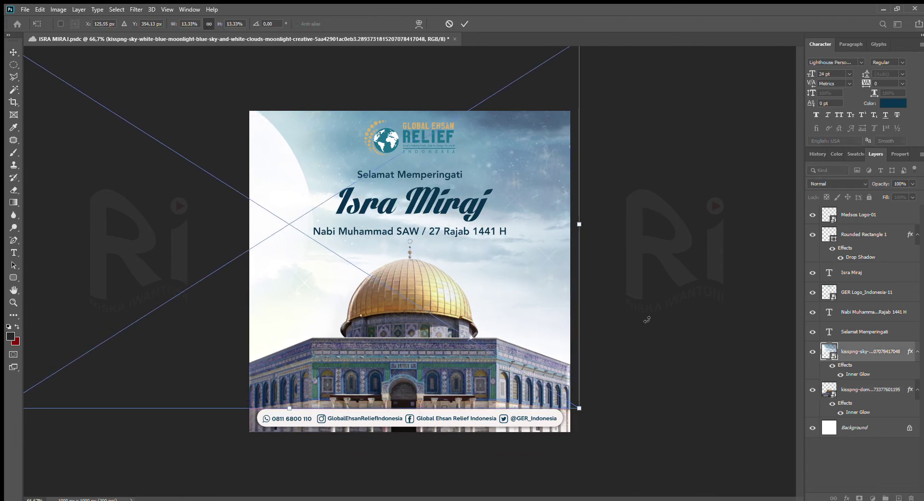
key("Return")
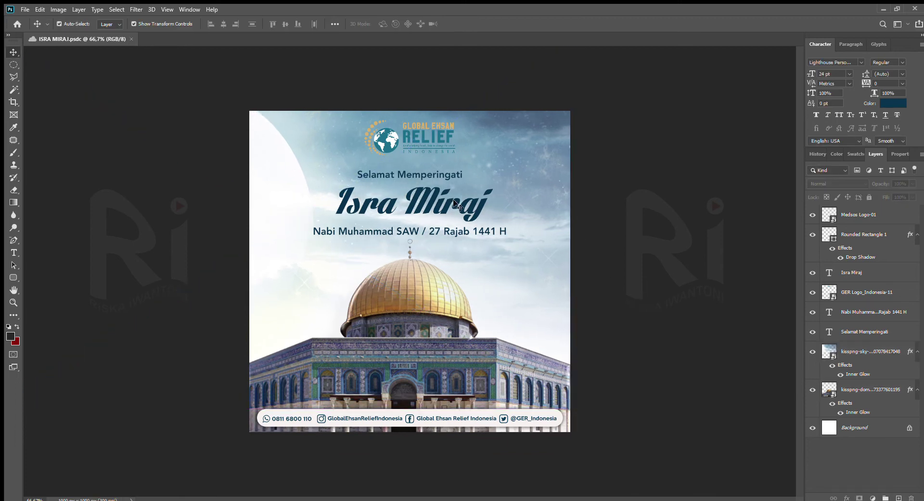
left_click(472, 163)
key("h")
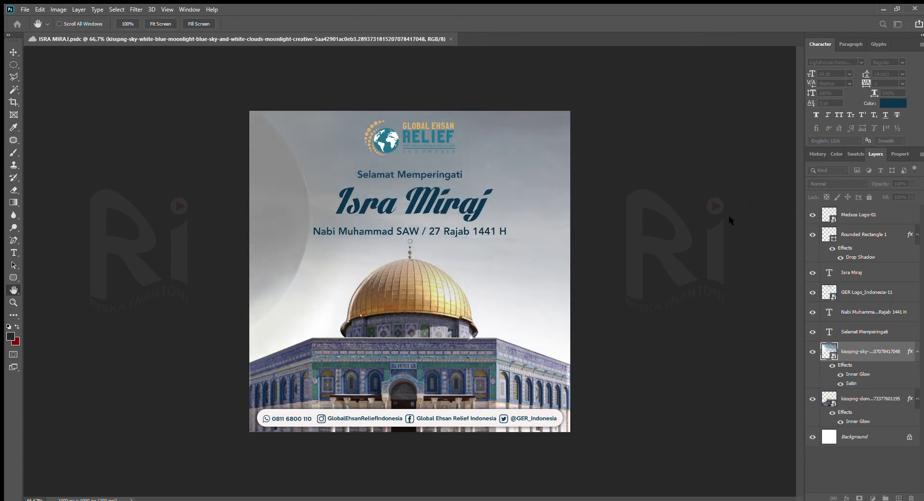
left_click(573, 260)
mouse_move(698, 194)
left_mouse_down()
mouse_move(757, 191)
mouse_move(708, 200)
mouse_move(757, 212)
mouse_move(739, 212)
mouse_move(747, 227)
mouse_move(700, 229)
left_mouse_up()
key("Escape")
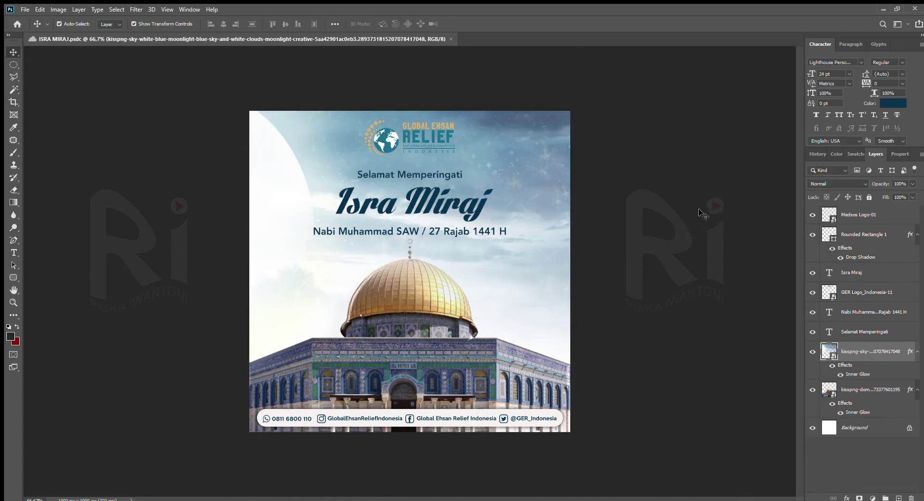
Adjust the Inner Glow effect on the mosque image
left_click(417, 309)
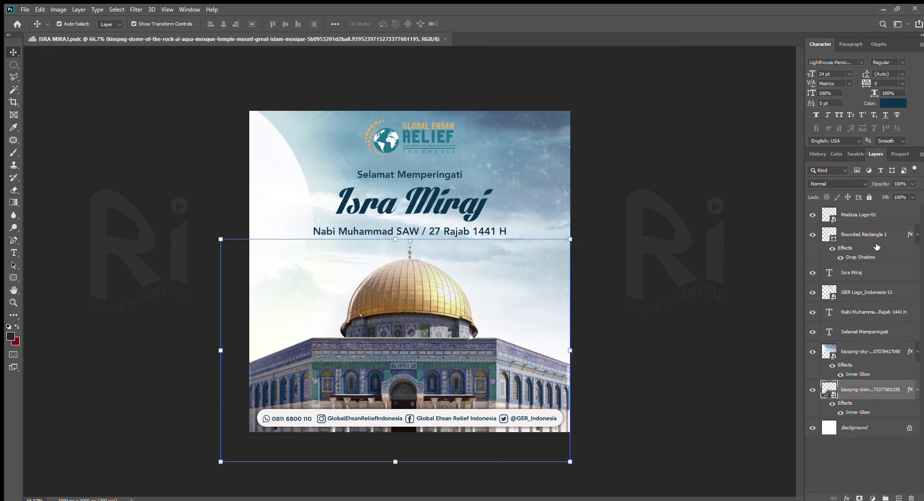
key("h")
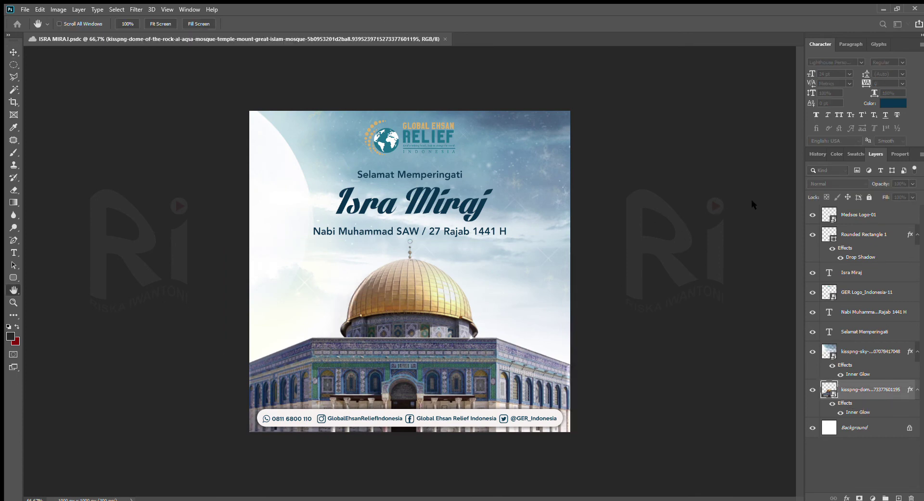
key("v")
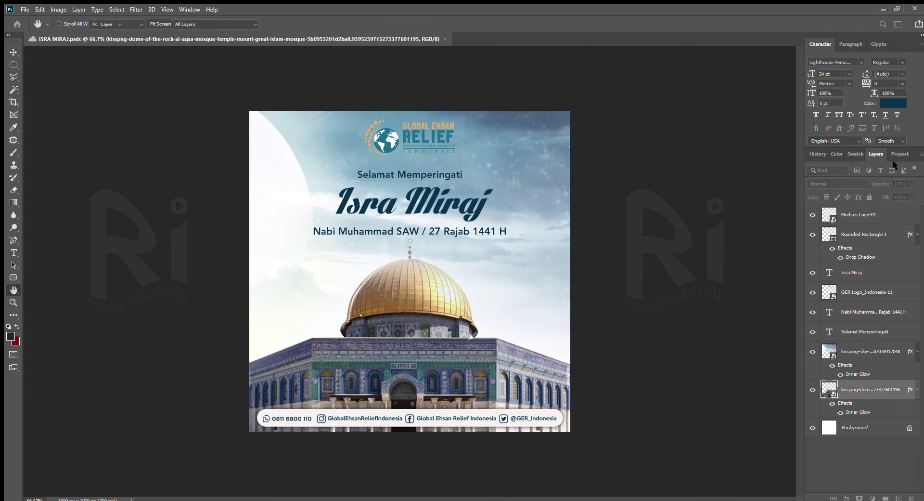
left_click(426, 203)
left_click(424, 143)
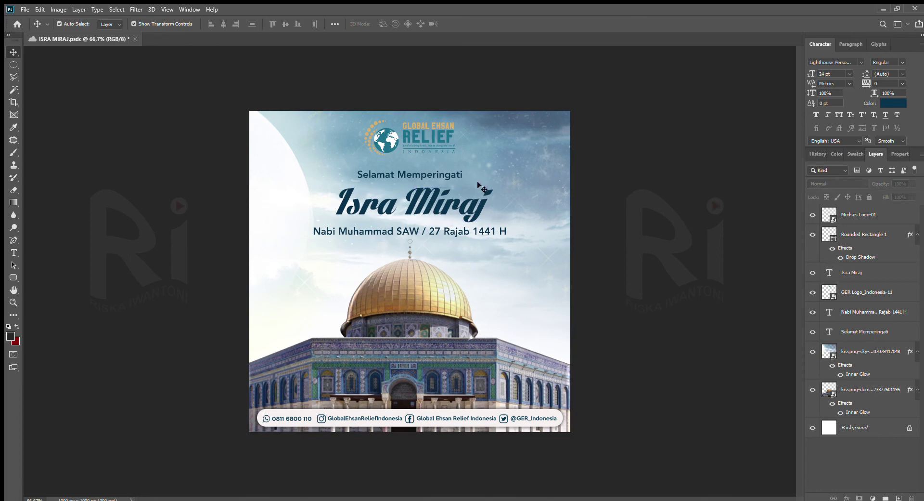
Go through the mosque image's other layer effects, keep only Inner Glow enabled, and save the poster
left_click(442, 333)
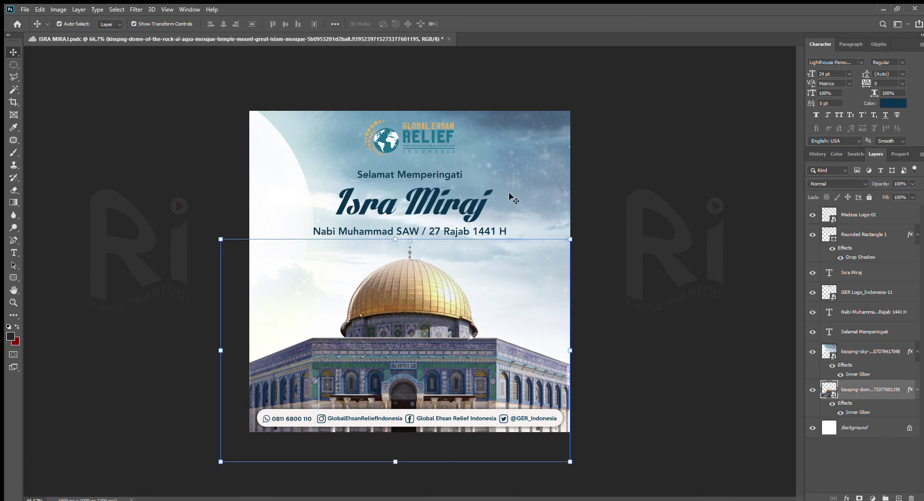
key("h")
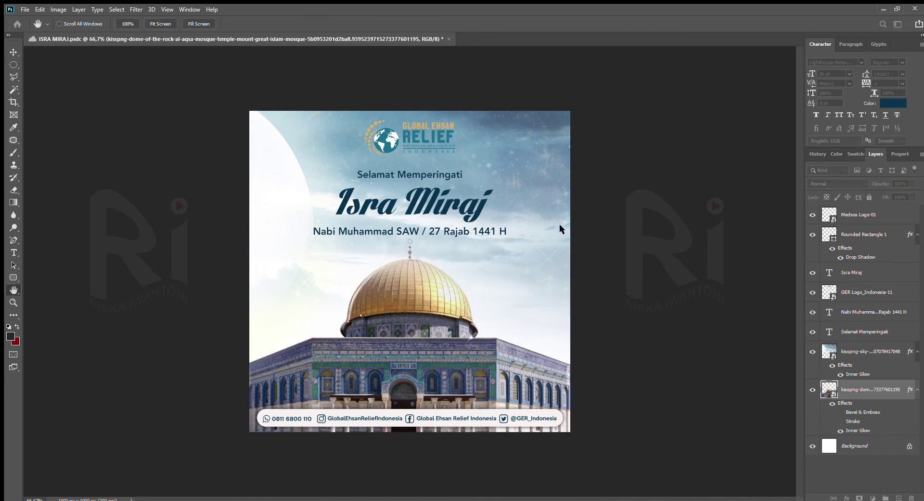
left_click(568, 285)
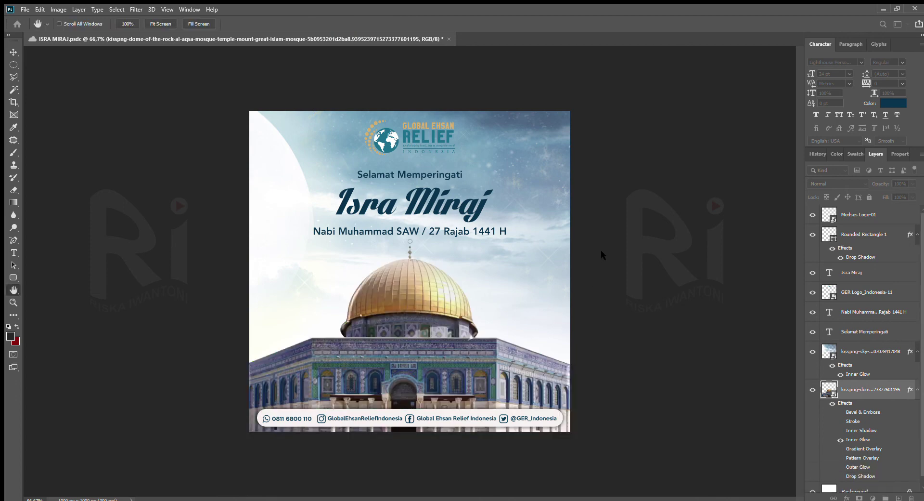
left_click(868, 162)
left_click_drag(883, 184, 905, 199)
left_click(712, 179)
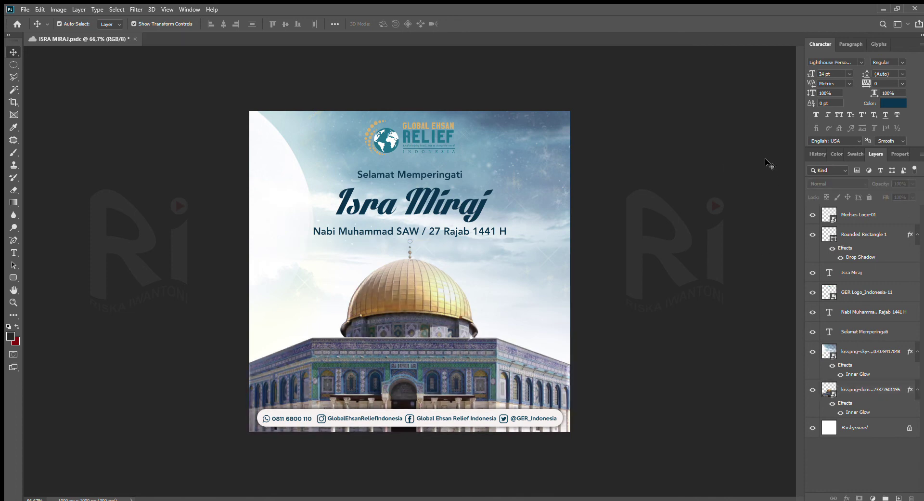
key("ctrl+s")
left_click(443, 203)
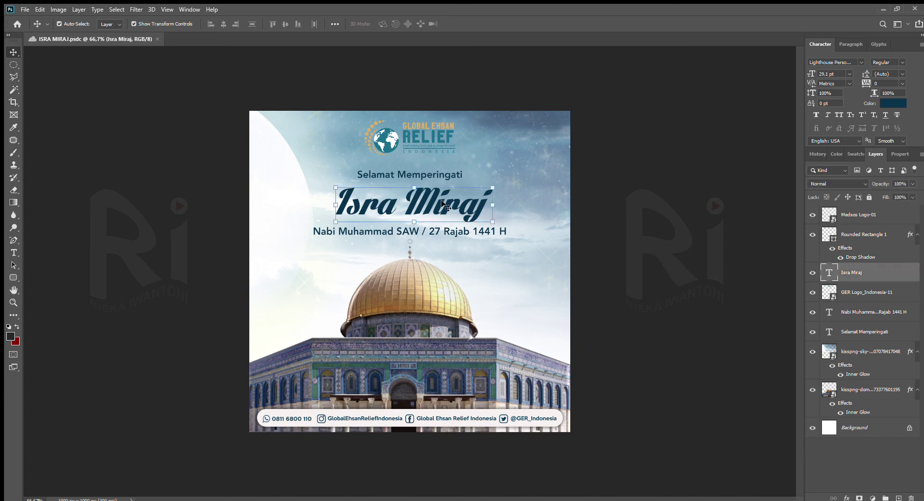
left_click(660, 286)
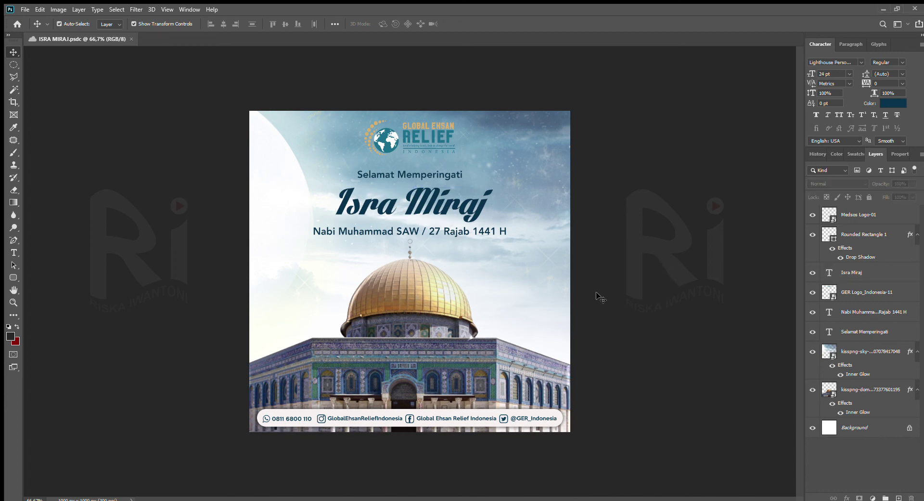
Enlarge and reposition the sky image so the moon lies mostly beyond the poster's left edge and its lower right corner meets the poster's corner
left_click(286, 176)
left_click_drag(508, 318, 453, 302)
left_click_drag(523, 392, 563, 428)
left_click_drag(496, 284, 503, 289)
left_click(462, 22)
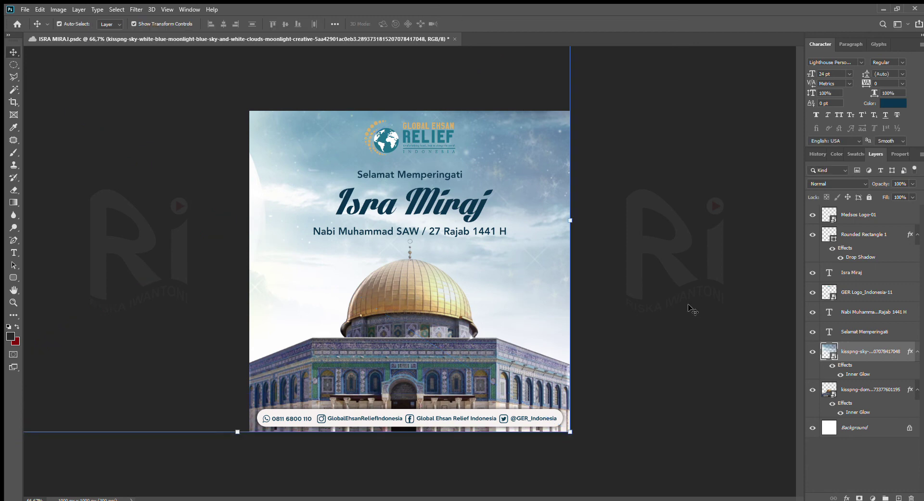
left_click(686, 270)
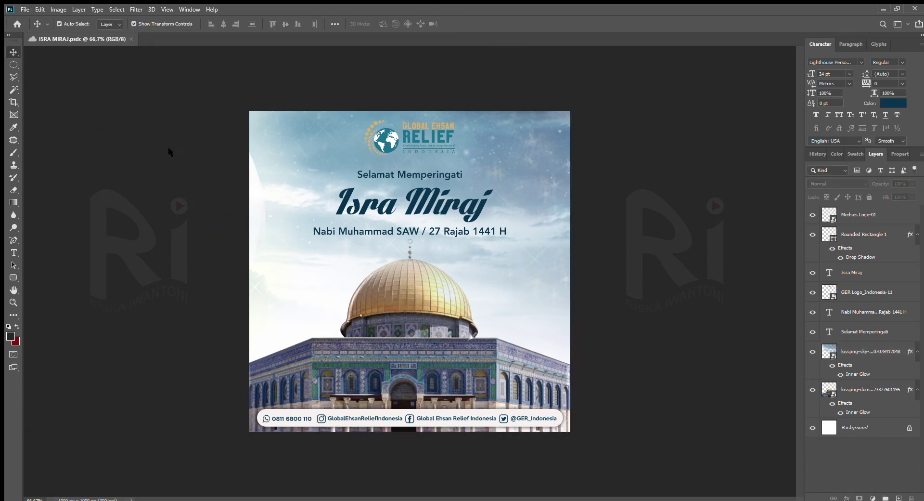